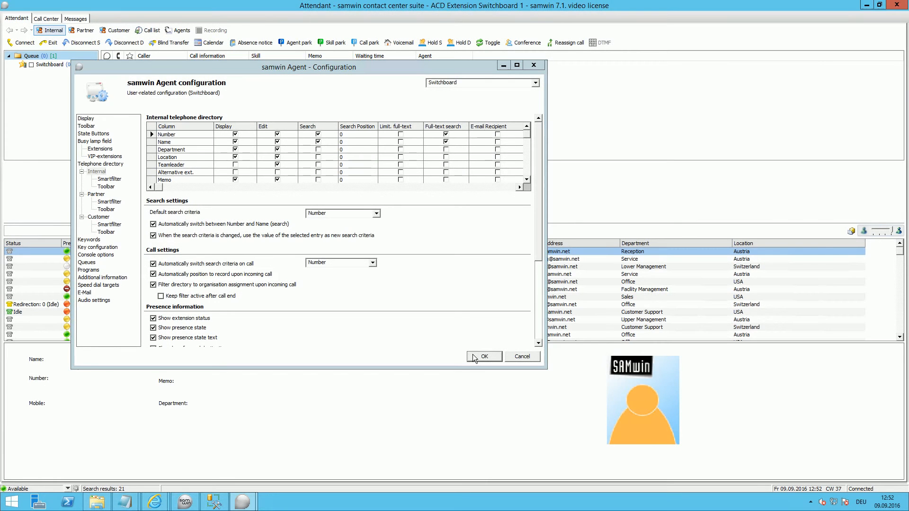
Step: Confirm the Switchboard user's internal telephone directory configuration
{"action": "left_click", "coordinate": [474, 360]}
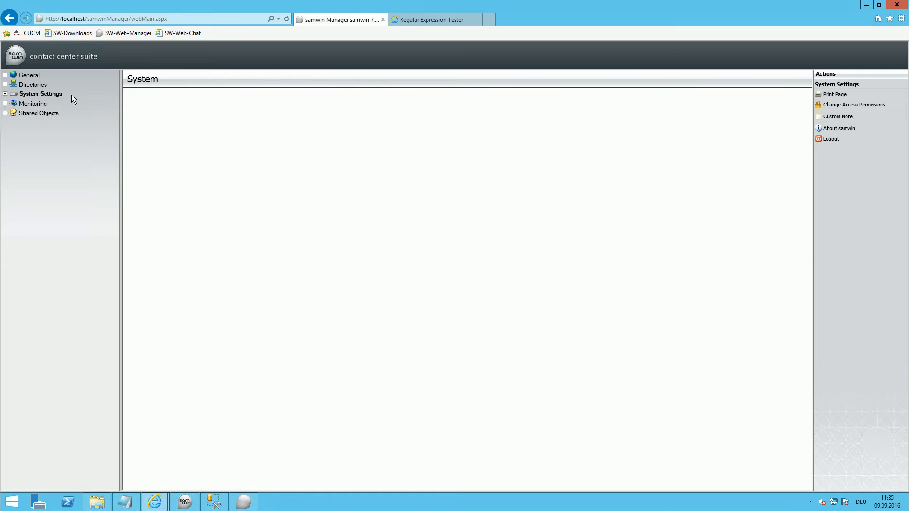
Step: In samwin Manager, set the affix type that identifies calls to External in the SIP Gateway's numbering plan
{"action": "left_click", "coordinate": [5, 93]}
{"action": "left_click", "coordinate": [14, 122]}
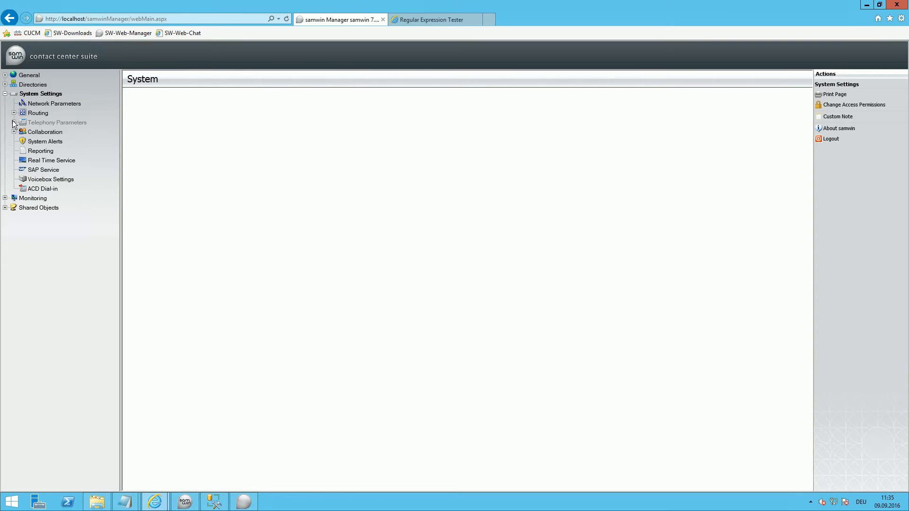
{"action": "left_click", "coordinate": [23, 141]}
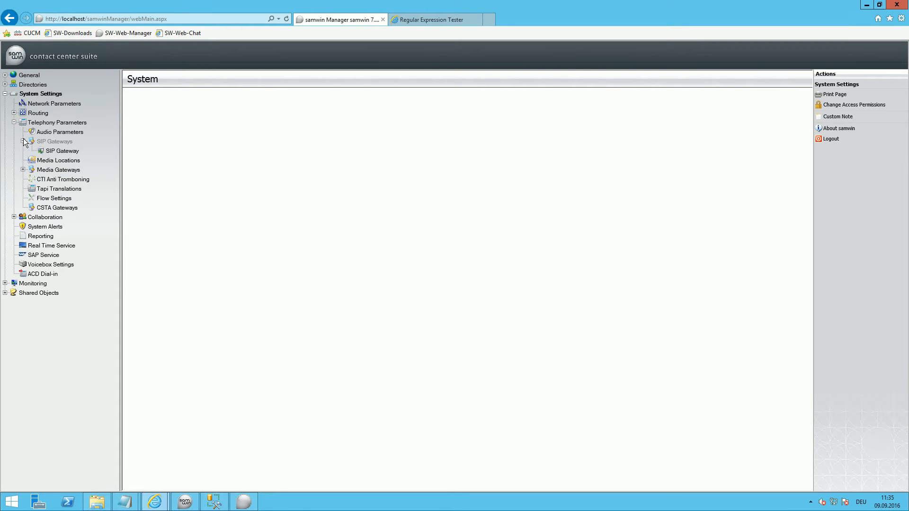
{"action": "left_click", "coordinate": [47, 150]}
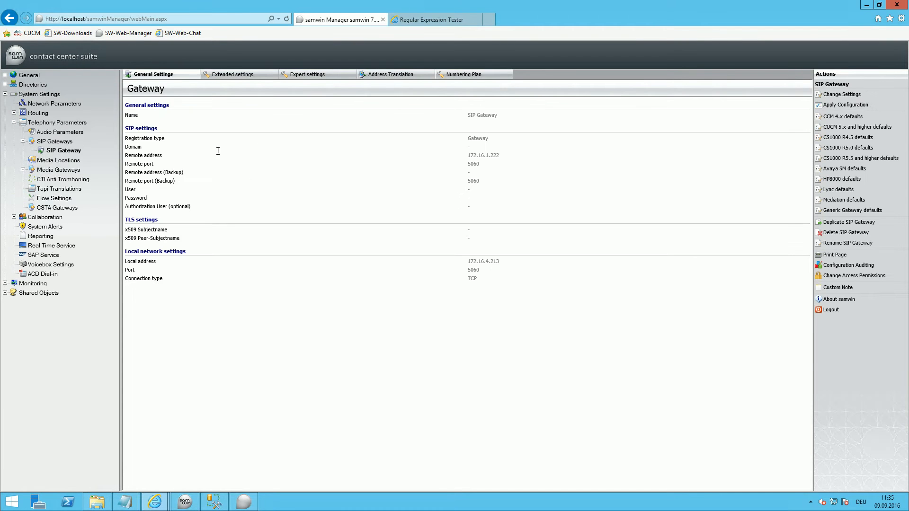
{"action": "left_click", "coordinate": [463, 76]}
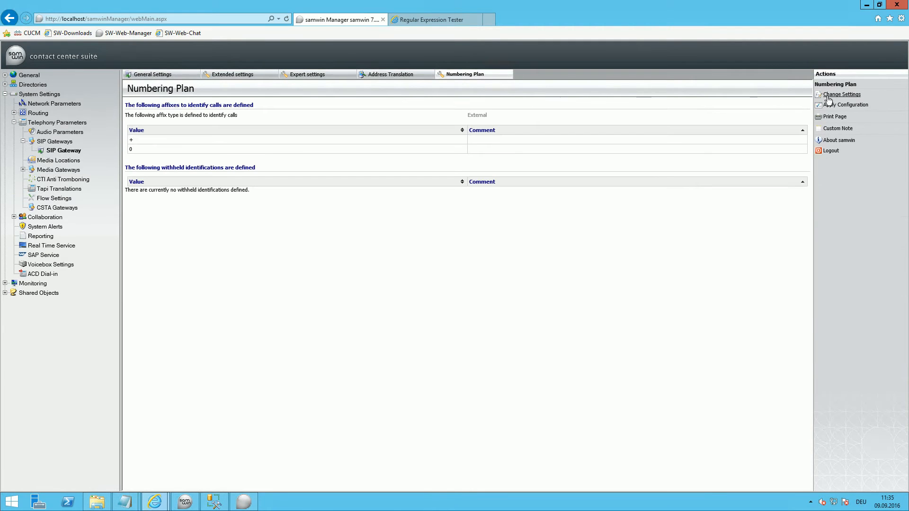
{"action": "left_click", "coordinate": [832, 97]}
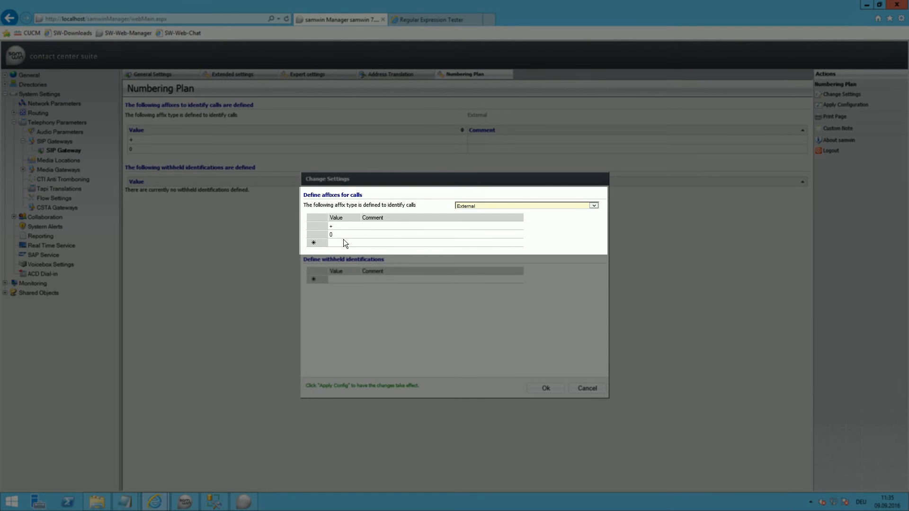
{"action": "left_click", "coordinate": [594, 209]}
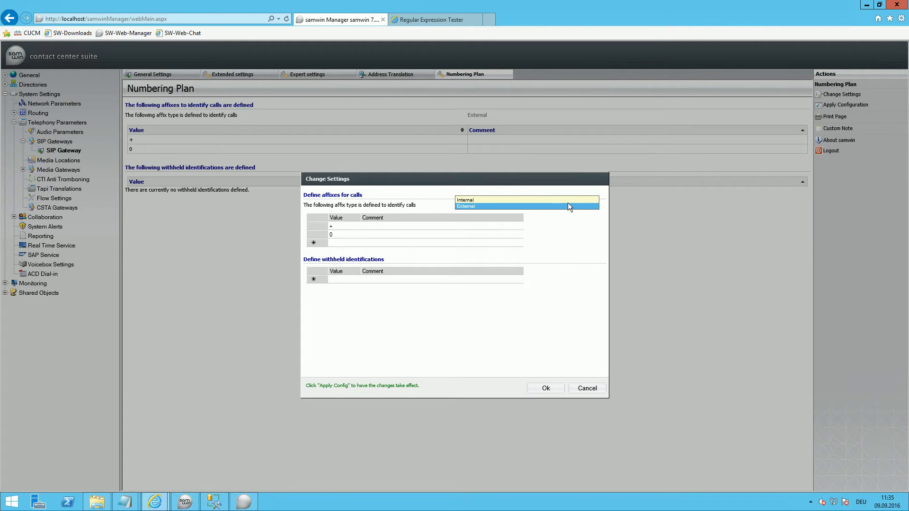
{"action": "left_click", "coordinate": [568, 205]}
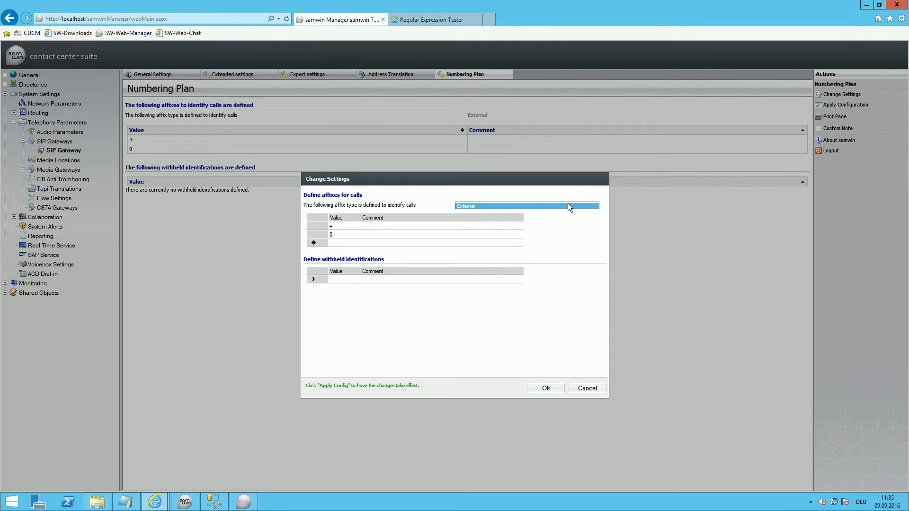
{"action": "left_click", "coordinate": [552, 388]}
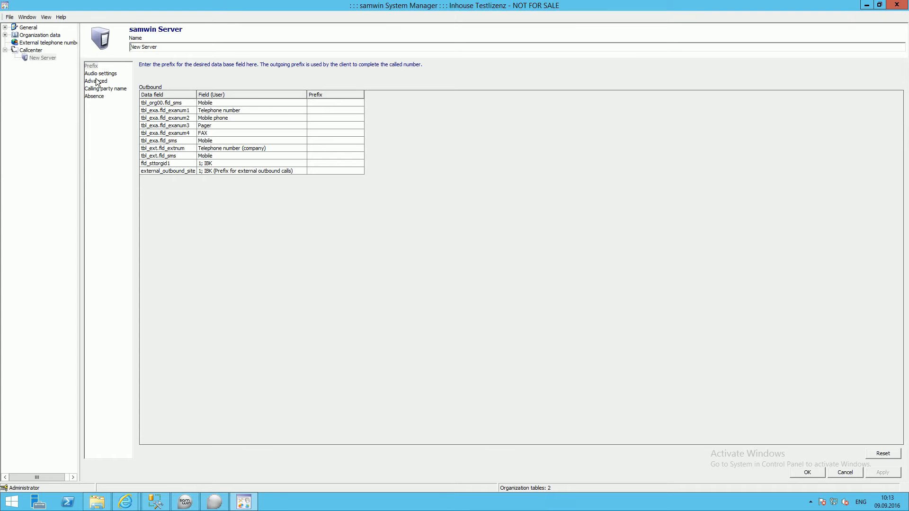
Step: Switch to samwin System Manager and view the advanced settings of the call center server
{"action": "left_click", "coordinate": [96, 80]}
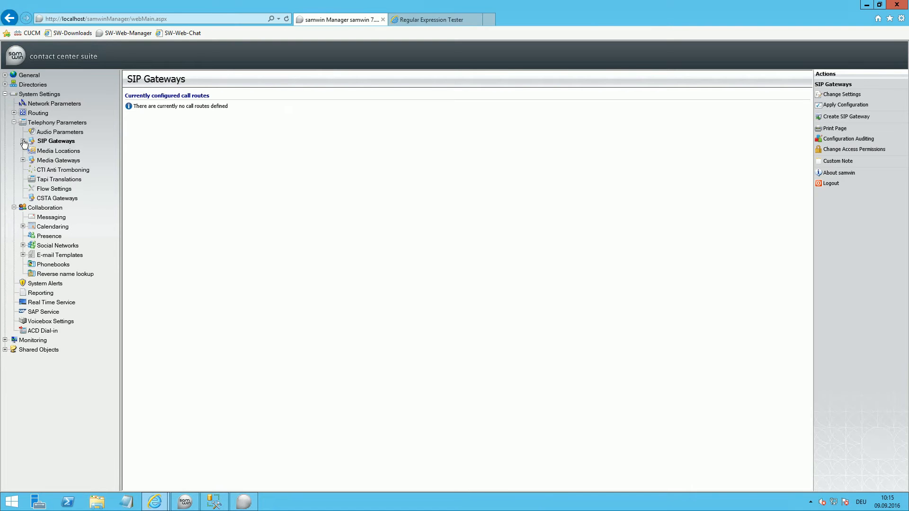
Step: In samwin Manager, review the SIP Gateway's address translation settings, including the outbound CalledId rule, and accept them
{"action": "left_click", "coordinate": [22, 141]}
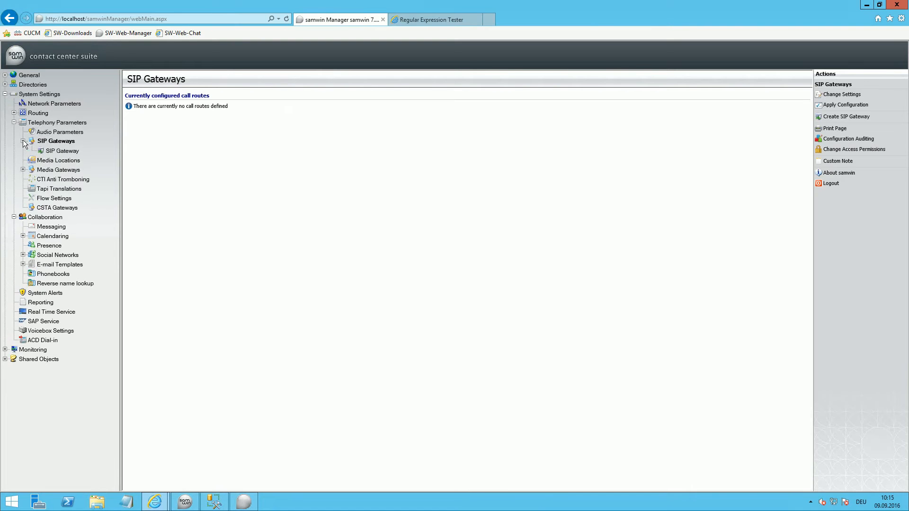
{"action": "left_click", "coordinate": [47, 152]}
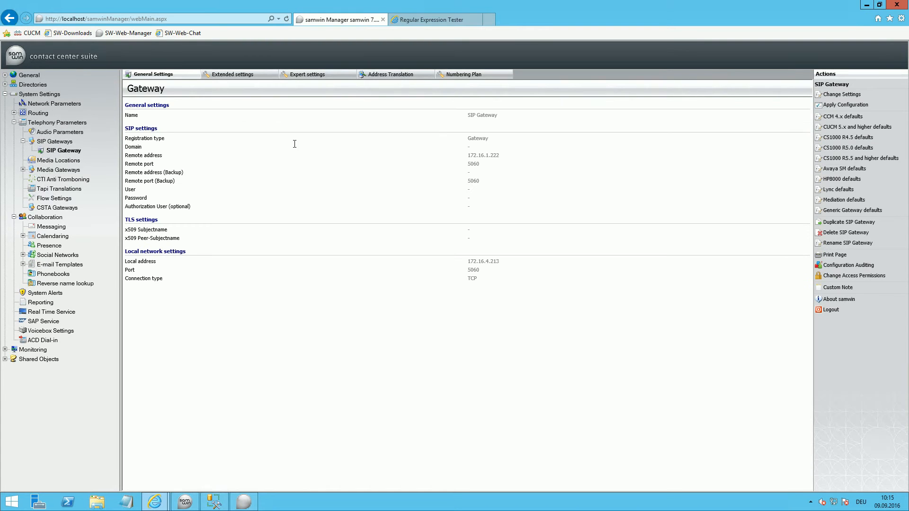
{"action": "left_click", "coordinate": [374, 75]}
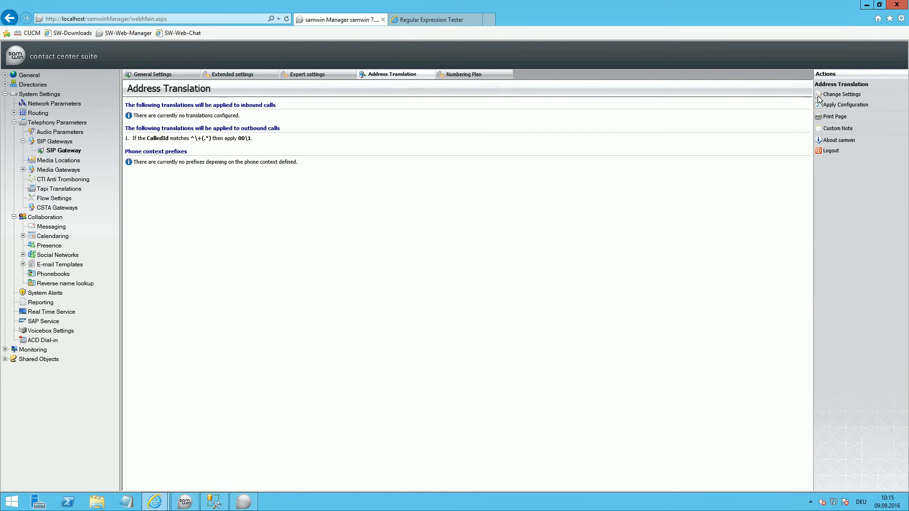
{"action": "left_click", "coordinate": [833, 96]}
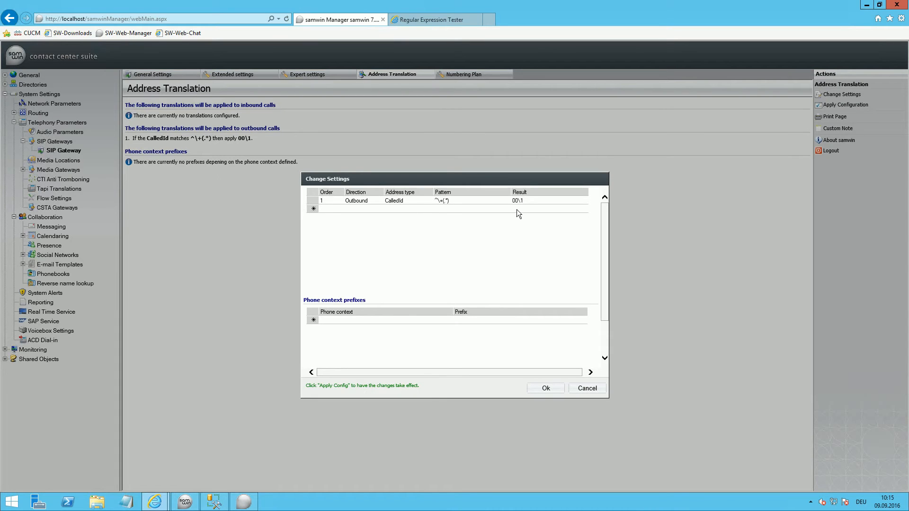
{"action": "left_click", "coordinate": [545, 388]}
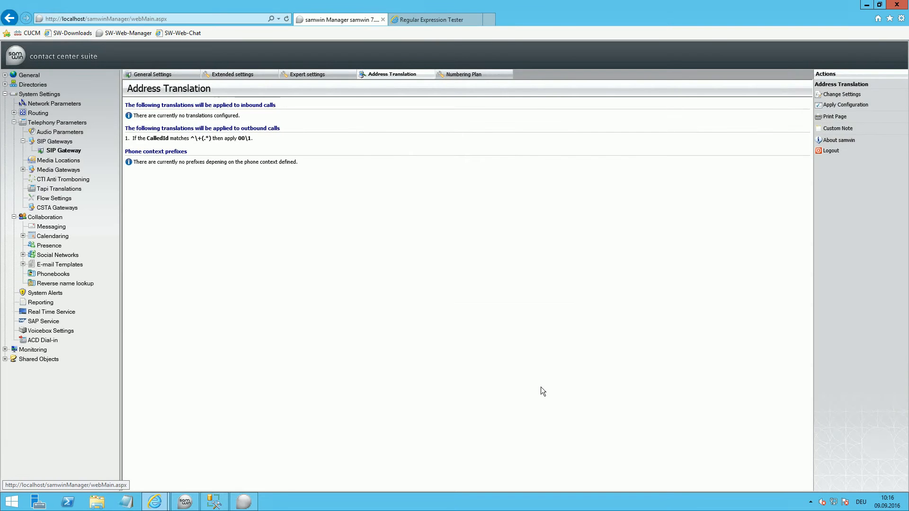
Step: Open the Flow Settings under the telephony parameters
{"action": "left_click", "coordinate": [15, 122]}
{"action": "left_click", "coordinate": [15, 123]}
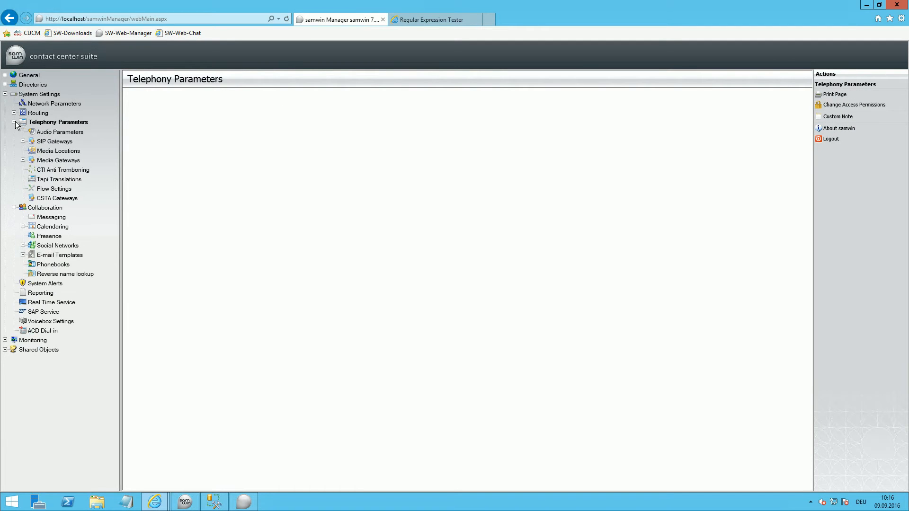
{"action": "left_click", "coordinate": [43, 188]}
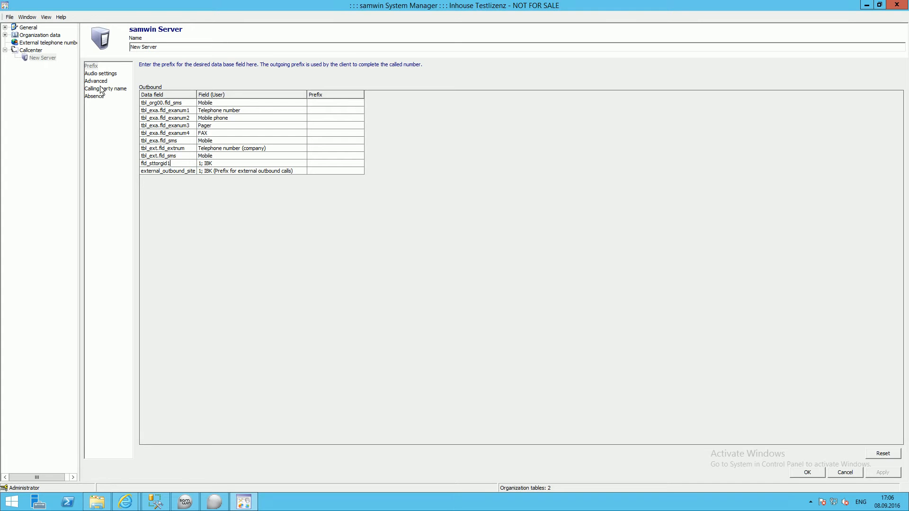
Step: Open the Audio Parameters under the telephony parameters in samwin Manager
{"action": "left_click", "coordinate": [101, 81]}
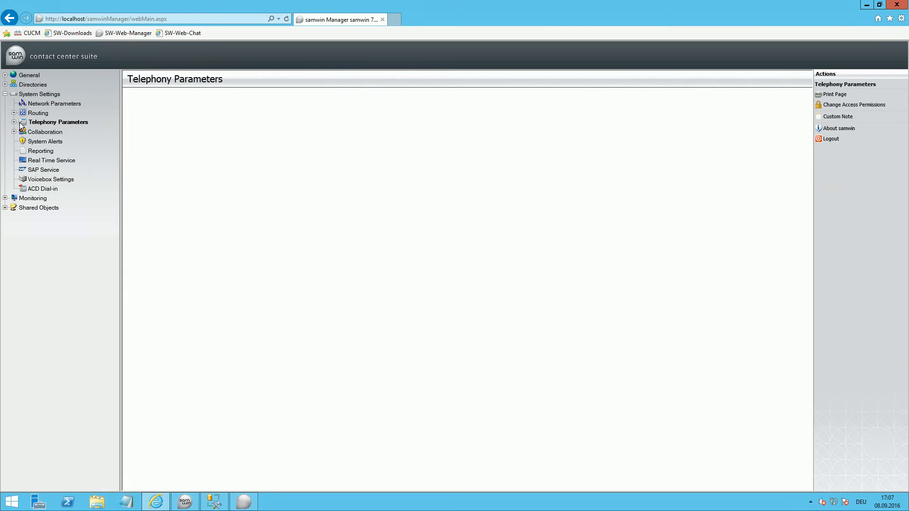
{"action": "left_click", "coordinate": [14, 122]}
{"action": "left_click", "coordinate": [41, 133]}
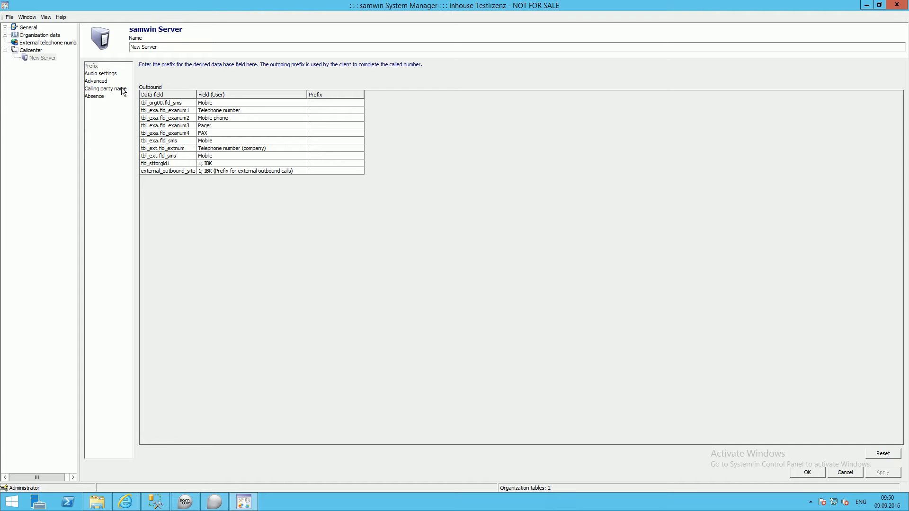
Step: In samwin System Manager, add Mobile at position 1 and E-Mail Address at position 2 to the server's calling party name
{"action": "left_click", "coordinate": [112, 90]}
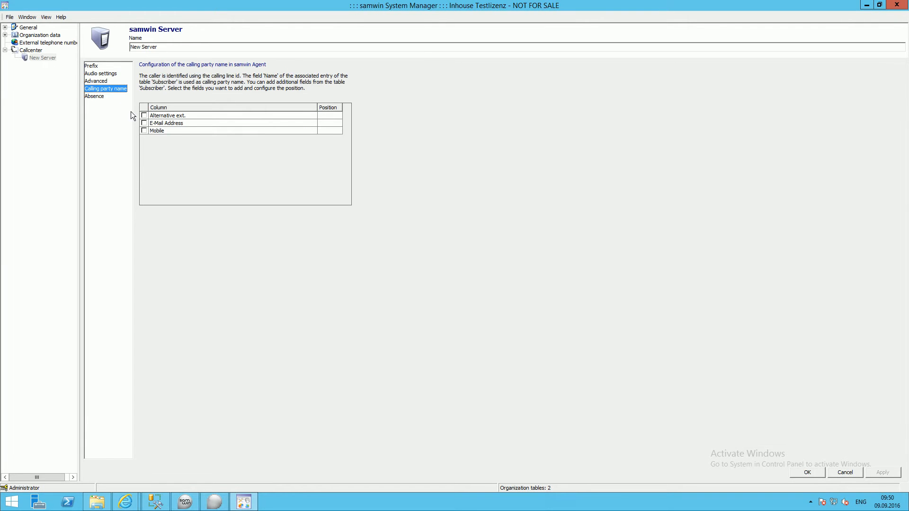
{"action": "left_click", "coordinate": [144, 124]}
{"action": "left_click", "coordinate": [144, 131]}
{"action": "left_click", "coordinate": [338, 131]}
{"action": "type", "text": "12"}
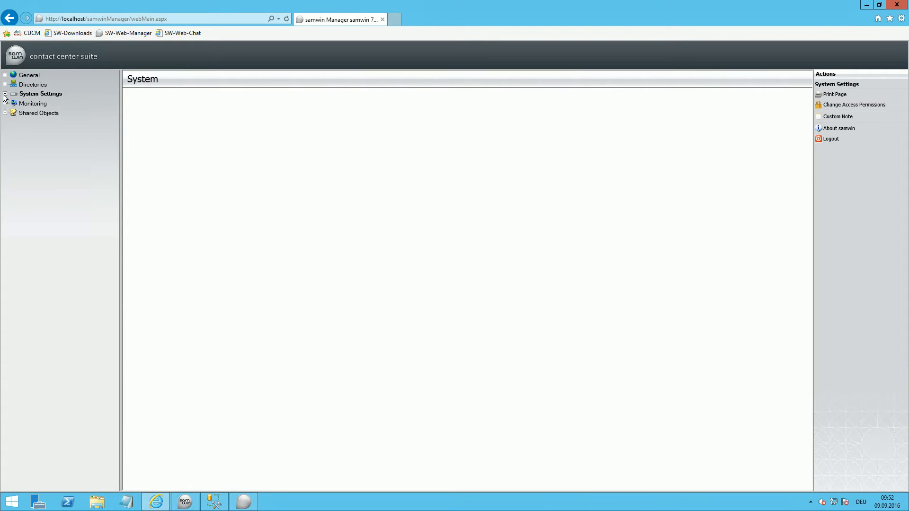
Step: In samwin Manager's reverse name lookup settings, add Mobile and then E-Mail Address to the used name resolution columns and apply the configuration
{"action": "left_click", "coordinate": [4, 94]}
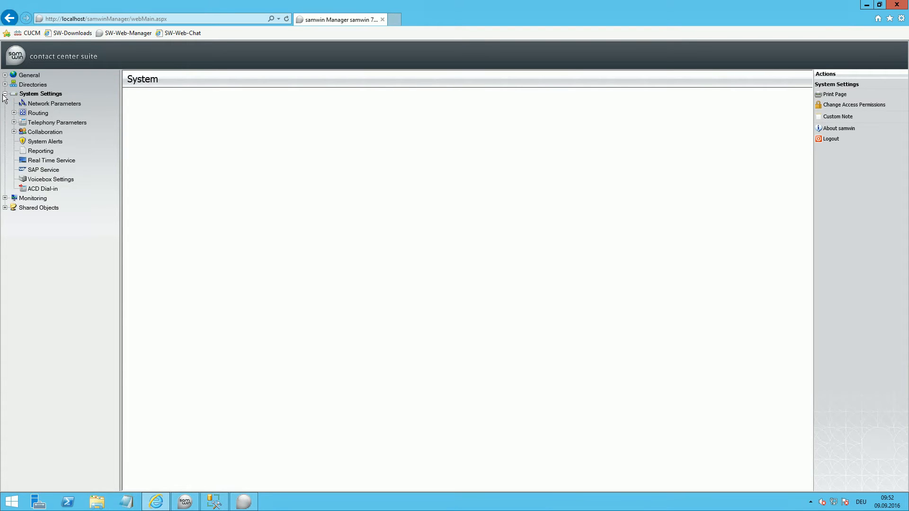
{"action": "left_click", "coordinate": [13, 131]}
{"action": "left_click", "coordinate": [60, 198]}
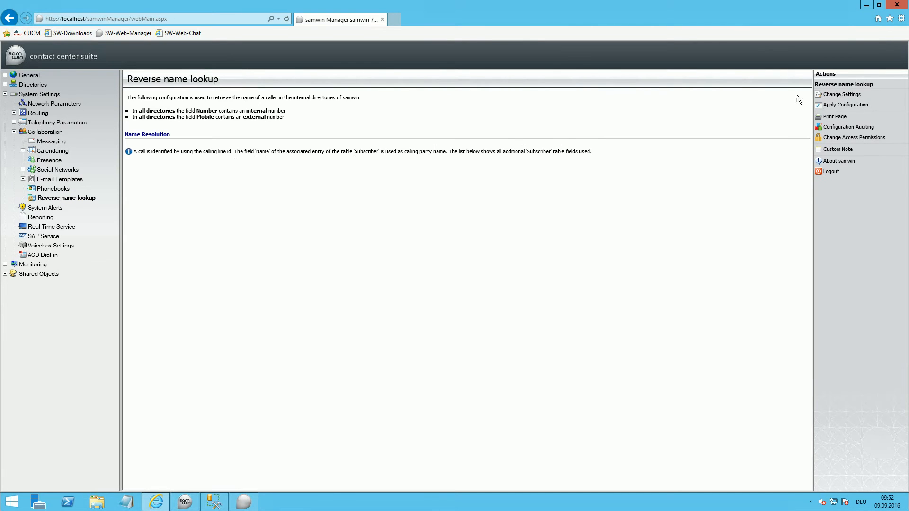
{"action": "left_click", "coordinate": [842, 95]}
{"action": "left_click", "coordinate": [320, 312]}
{"action": "left_click_drag", "start_coordinate": [376, 315], "coordinate": [480, 312]}
{"action": "left_click", "coordinate": [360, 315]}
{"action": "left_click", "coordinate": [338, 322]}
{"action": "left_click_drag", "start_coordinate": [337, 322], "coordinate": [483, 291]}
{"action": "left_click", "coordinate": [485, 305]}
{"action": "left_click", "coordinate": [488, 306]}
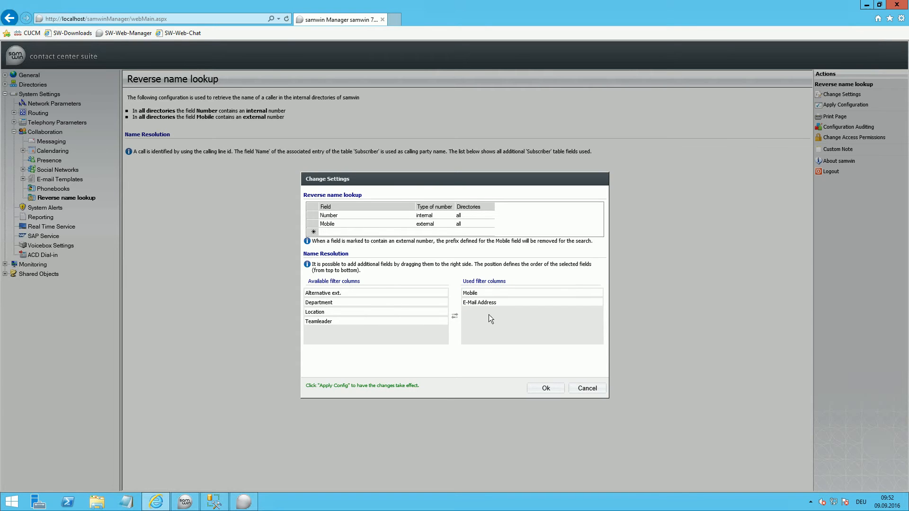
{"action": "left_click", "coordinate": [539, 388]}
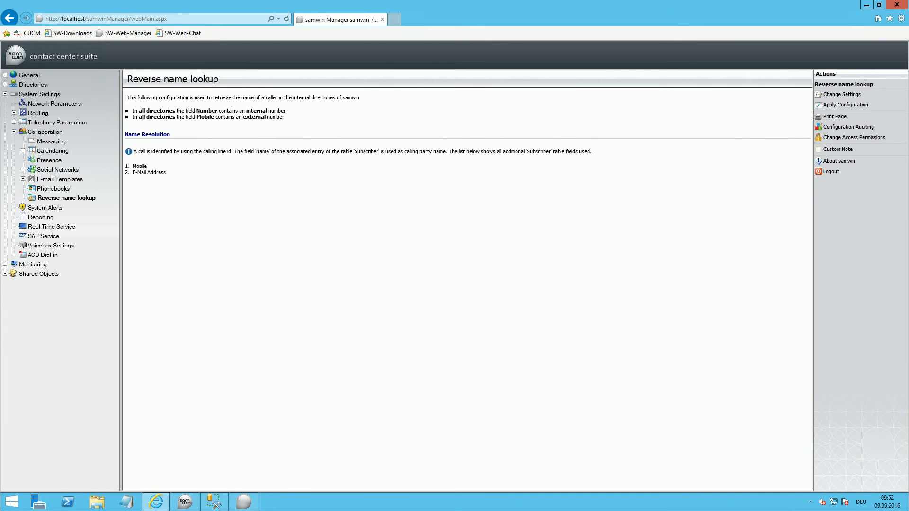
{"action": "left_click", "coordinate": [831, 106]}
{"action": "left_click", "coordinate": [494, 341]}
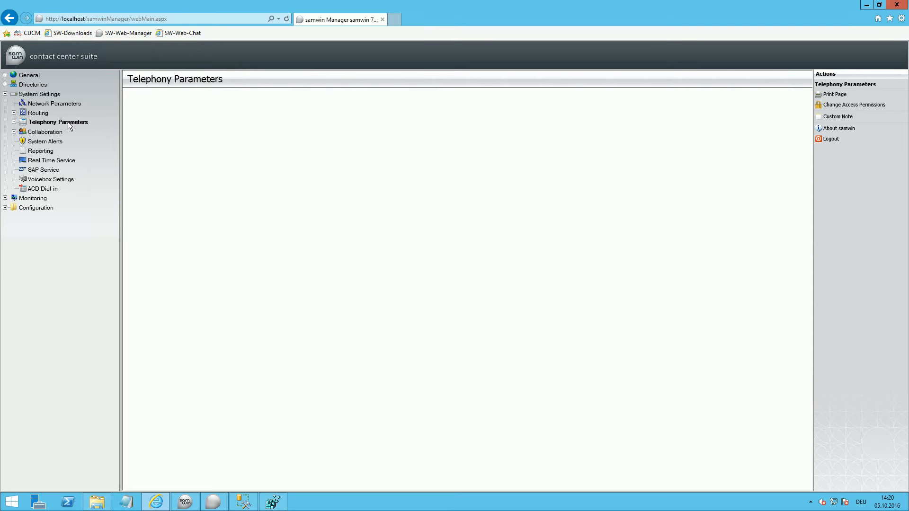
Step: Enable Offer SRTP in the SIP Gateway's expert settings and save the change
{"action": "left_click", "coordinate": [14, 122]}
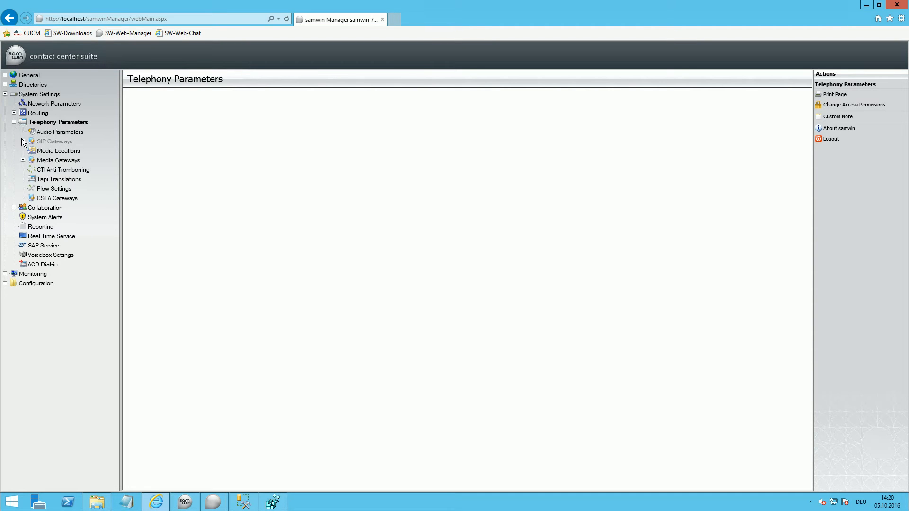
{"action": "left_click", "coordinate": [23, 142]}
{"action": "left_click", "coordinate": [62, 150]}
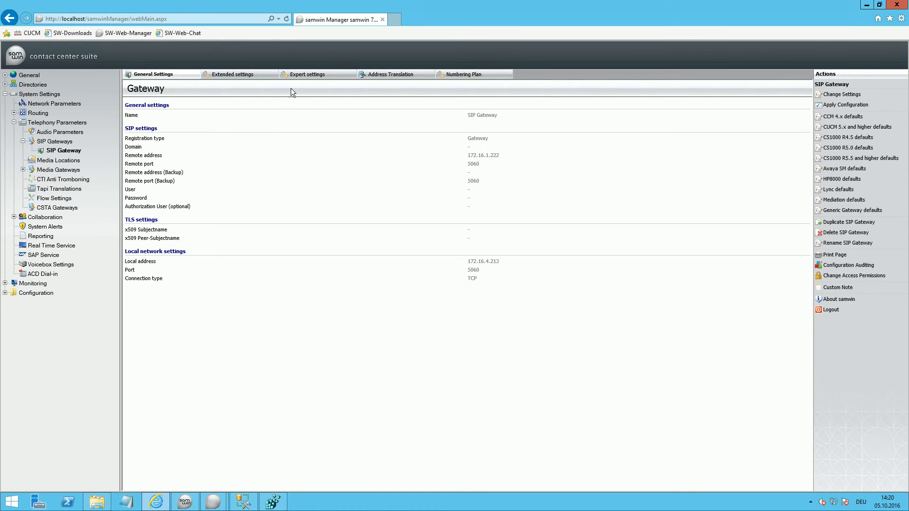
{"action": "left_click", "coordinate": [303, 75]}
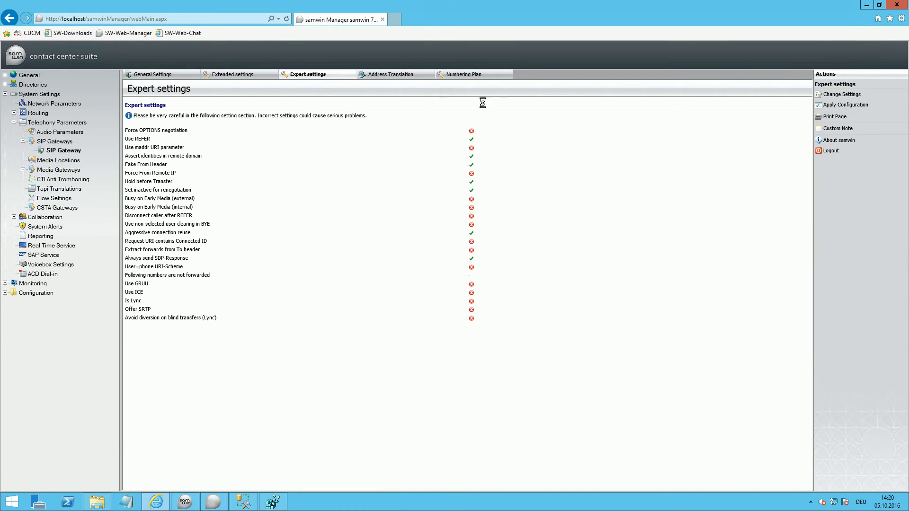
{"action": "left_click", "coordinate": [843, 95]}
{"action": "scroll", "coordinate": [390, 261], "scroll_direction": "down", "scroll_amount": 3}
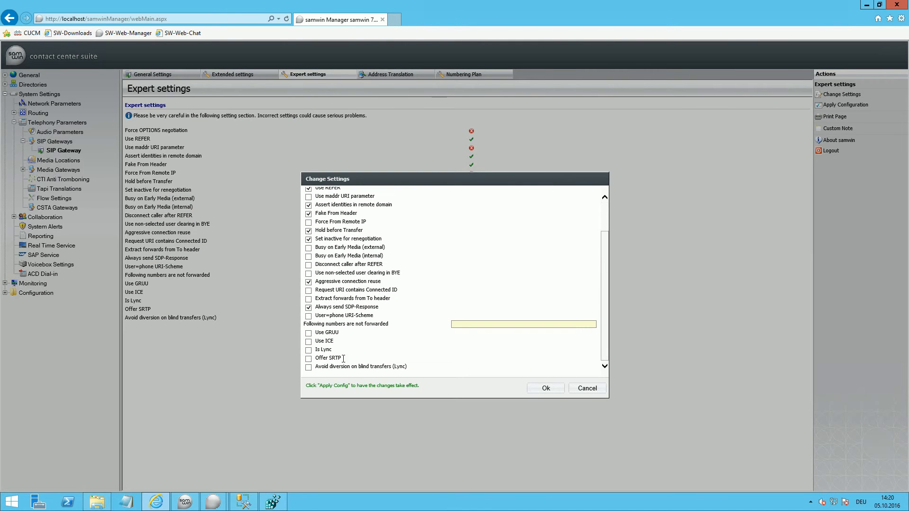
{"action": "left_click", "coordinate": [316, 359]}
{"action": "left_click", "coordinate": [535, 388]}
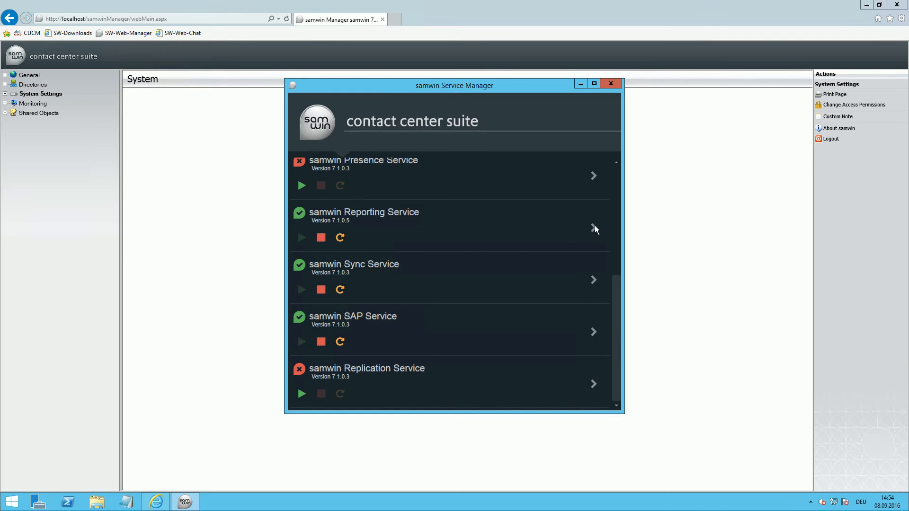
Step: In samwin Service Manager, view the settings of the samwin Reporting Service
{"action": "left_click", "coordinate": [595, 229]}
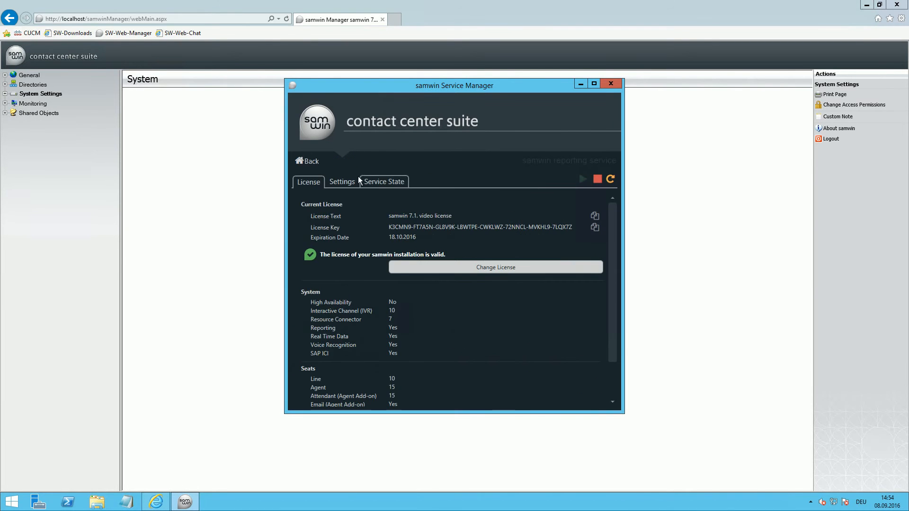
{"action": "left_click", "coordinate": [346, 179]}
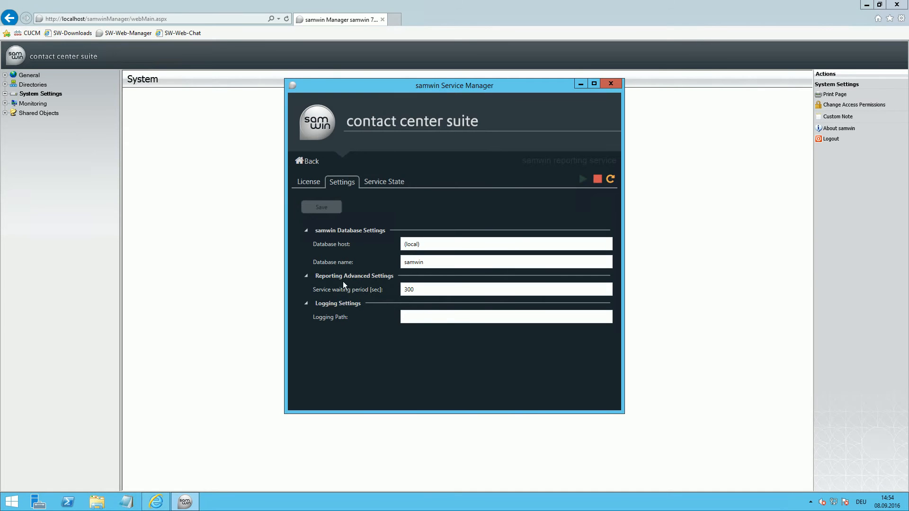
Step: In samwin Manager's Reporting settings, enable automatically checking the report version and deploying if necessary
{"action": "left_click", "coordinate": [9, 94]}
{"action": "left_click", "coordinate": [30, 150]}
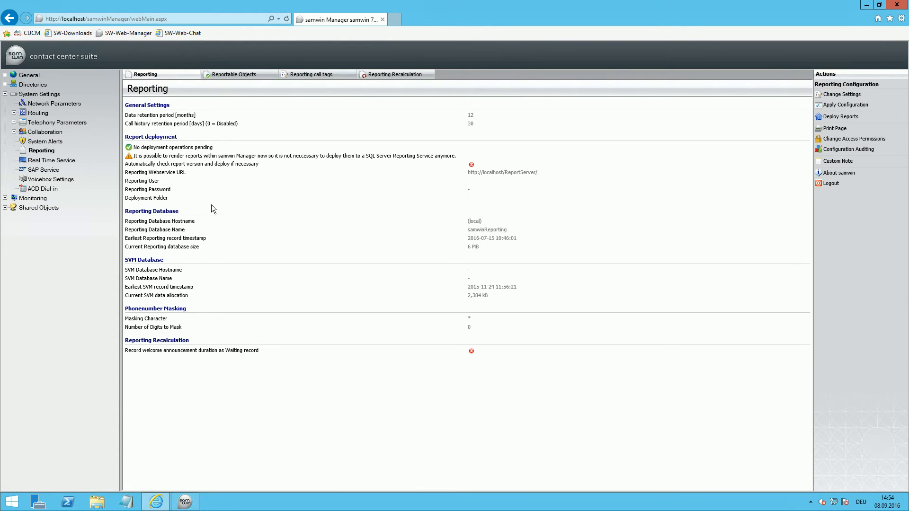
{"action": "left_click", "coordinate": [842, 94]}
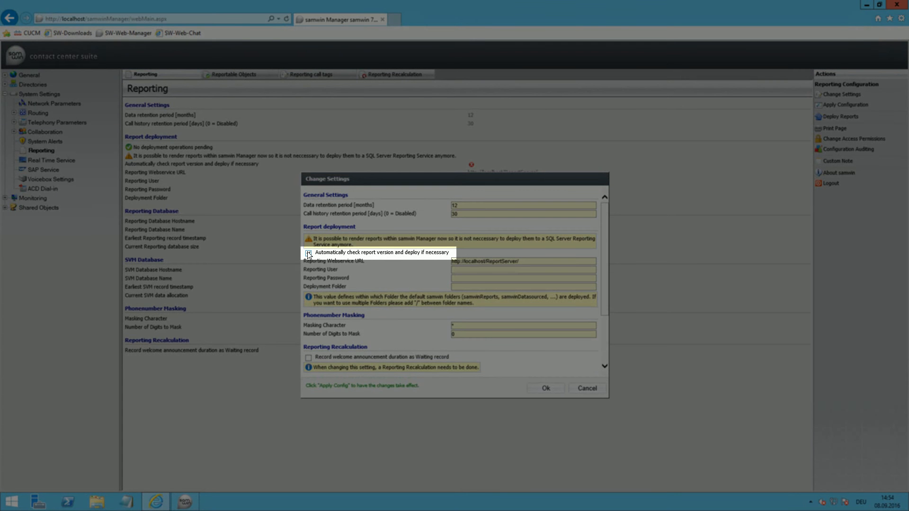
{"action": "left_click", "coordinate": [309, 253]}
{"action": "left_click", "coordinate": [537, 388]}
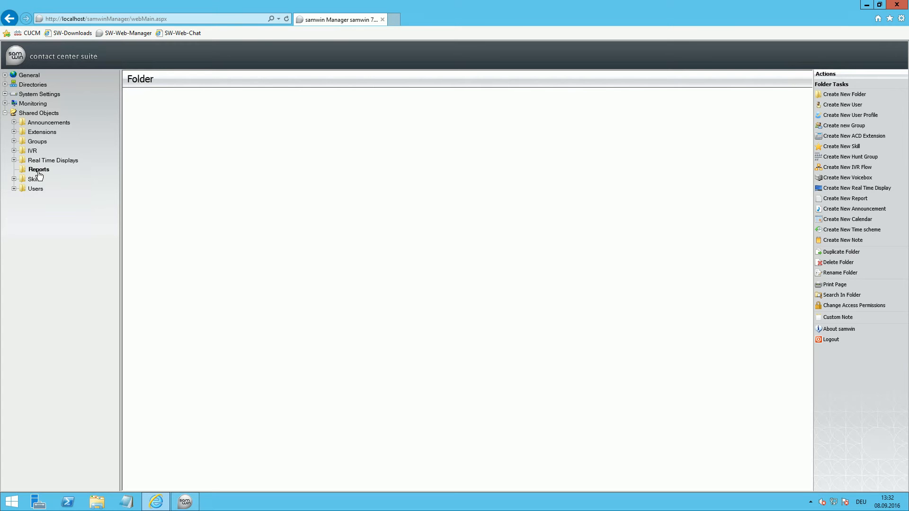
Step: Create a new Agent Detail report in the shared Reports folder with Logged-On User as the impersonation user
{"action": "left_click", "coordinate": [39, 172]}
{"action": "left_click", "coordinate": [845, 198]}
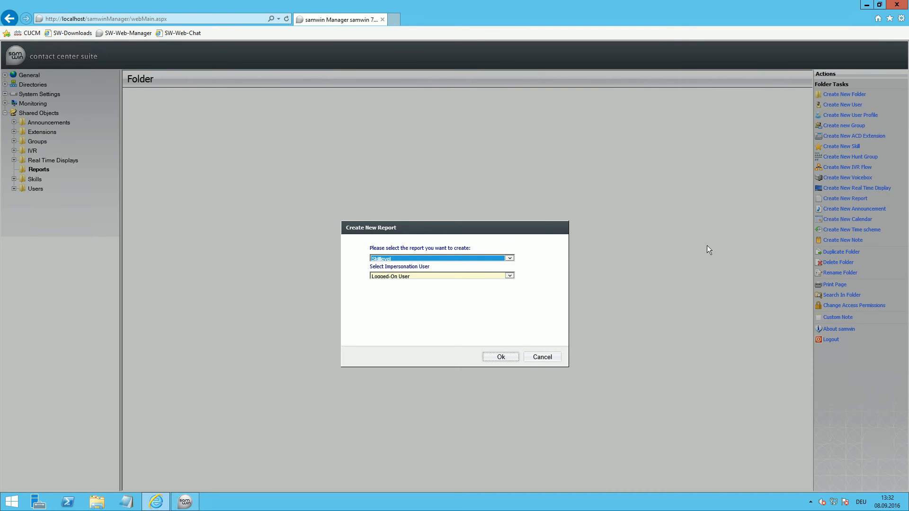
{"action": "left_click", "coordinate": [510, 259]}
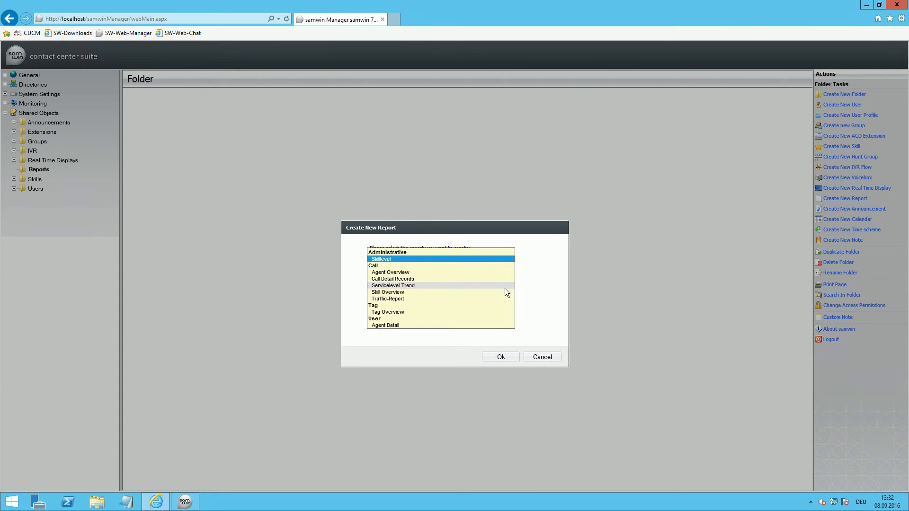
{"action": "left_click", "coordinate": [500, 326]}
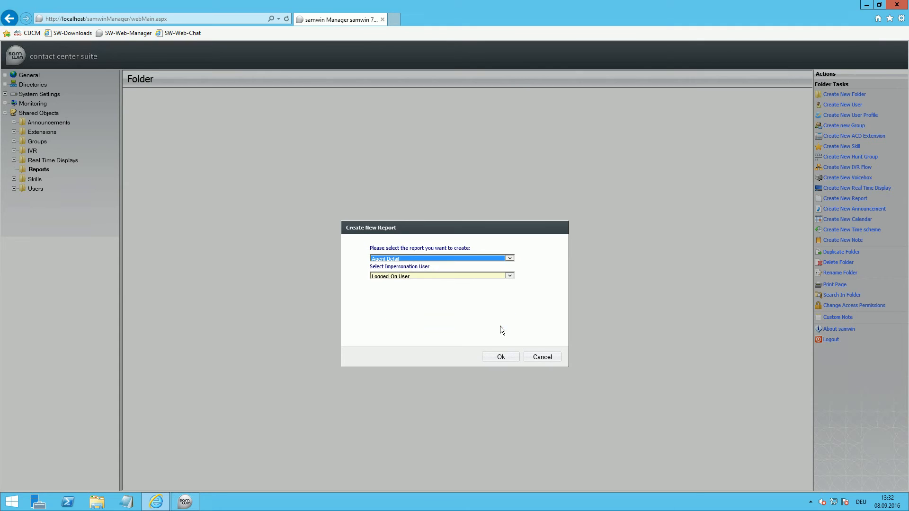
{"action": "left_click", "coordinate": [445, 277]}
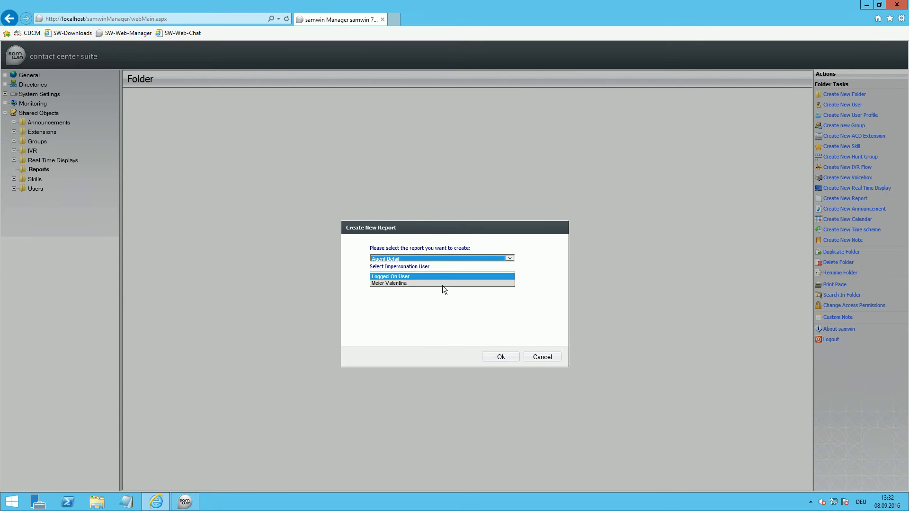
{"action": "left_click", "coordinate": [442, 276]}
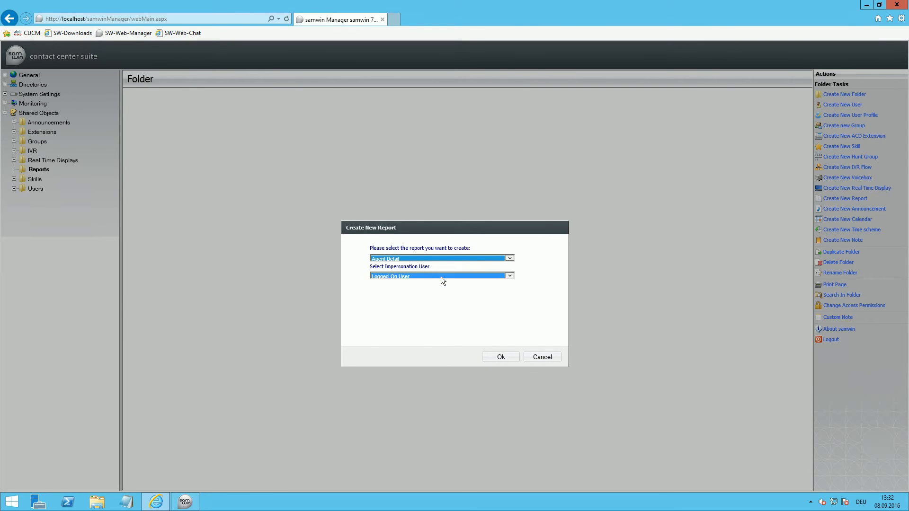
{"action": "left_click", "coordinate": [498, 357]}
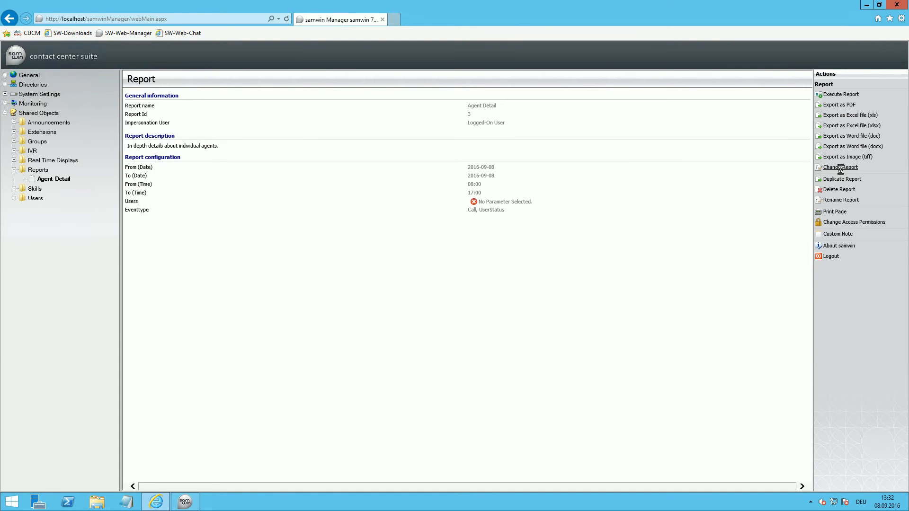
Step: Change the Agent Detail report's Users parameter to the named agent listed after Administrator and save the report
{"action": "left_click", "coordinate": [841, 168]}
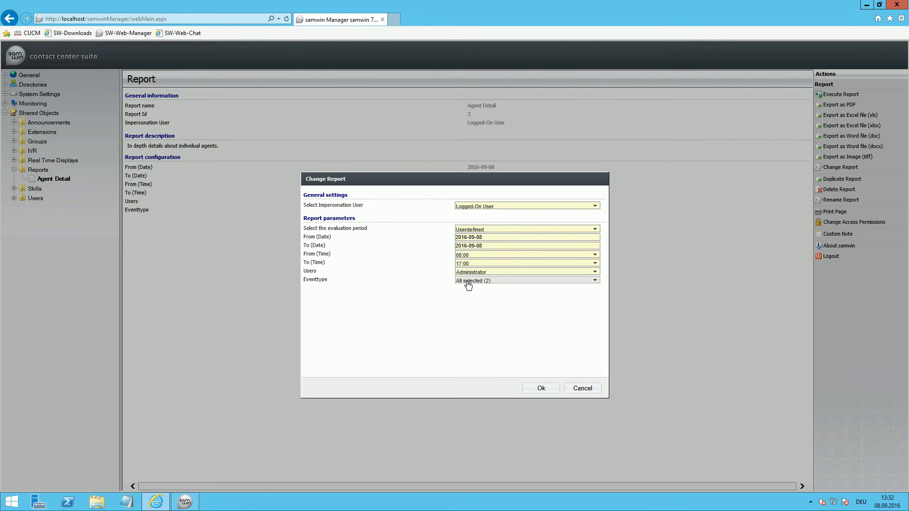
{"action": "left_click", "coordinate": [472, 272]}
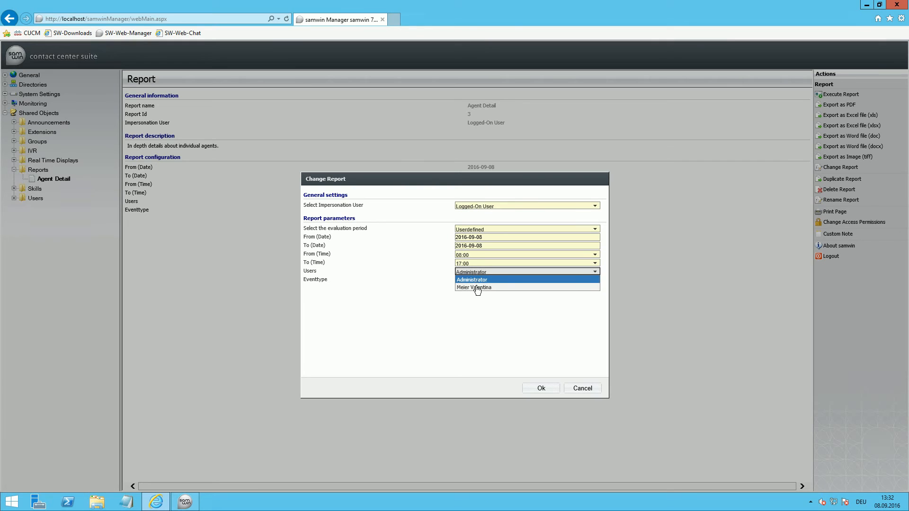
{"action": "left_click", "coordinate": [477, 288]}
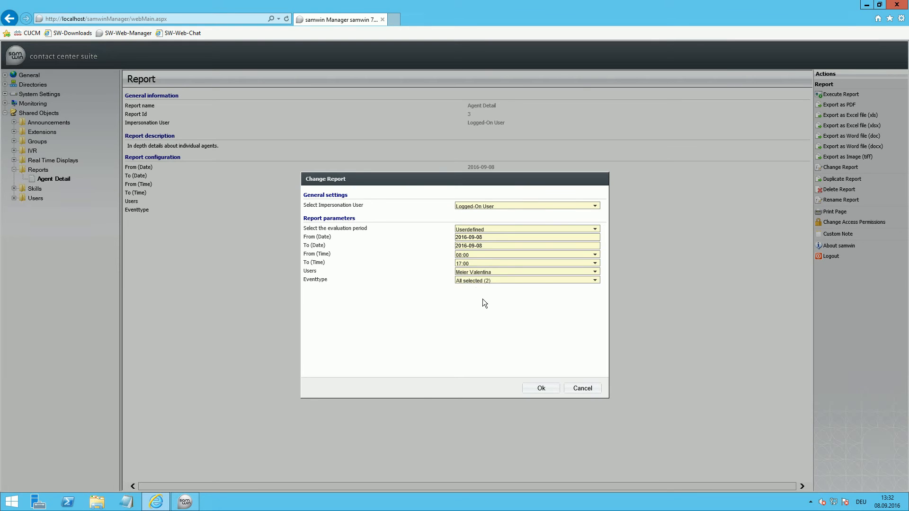
{"action": "left_click", "coordinate": [532, 388]}
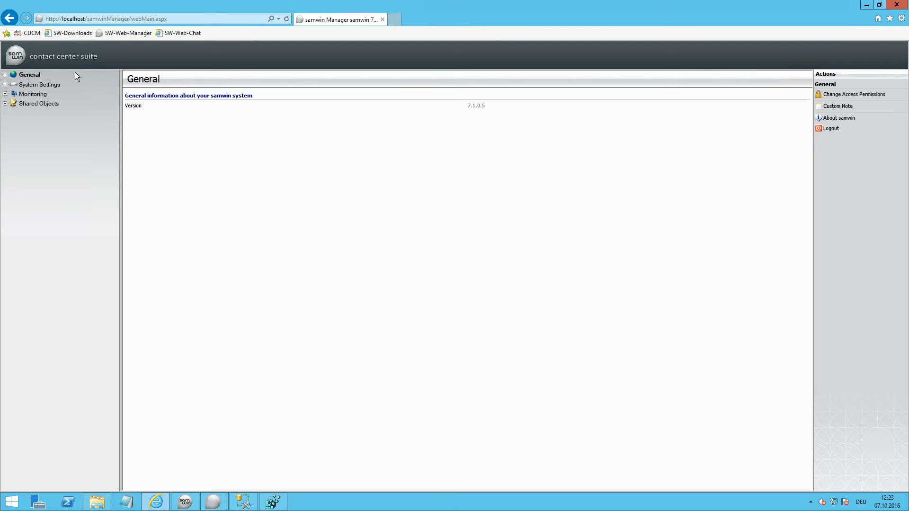
Step: Create a new report export under the general Scheduled Tasks with the name Report Export
{"action": "left_click", "coordinate": [5, 75]}
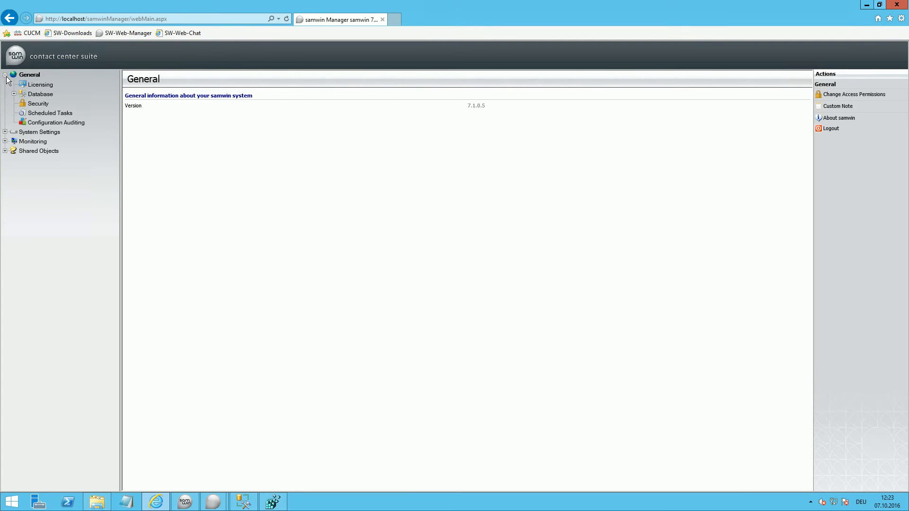
{"action": "left_click", "coordinate": [55, 114]}
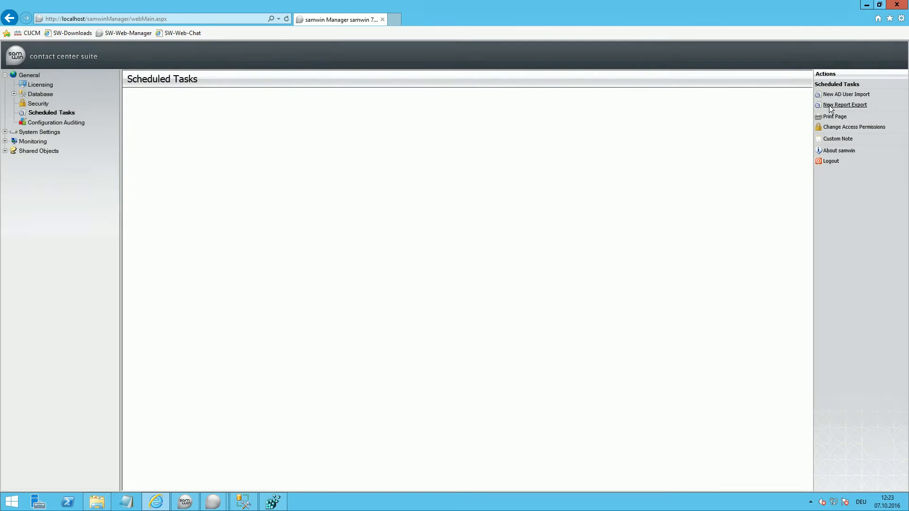
{"action": "left_click", "coordinate": [829, 106]}
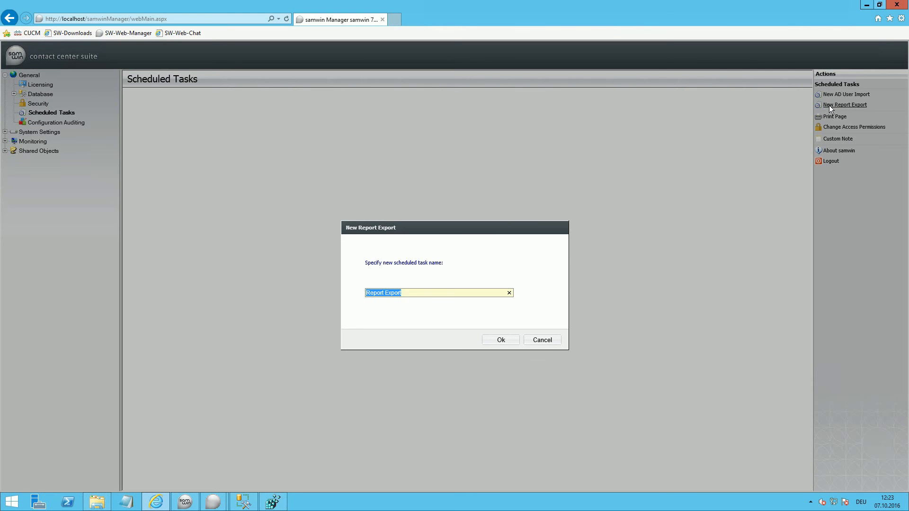
{"action": "left_click", "coordinate": [510, 340]}
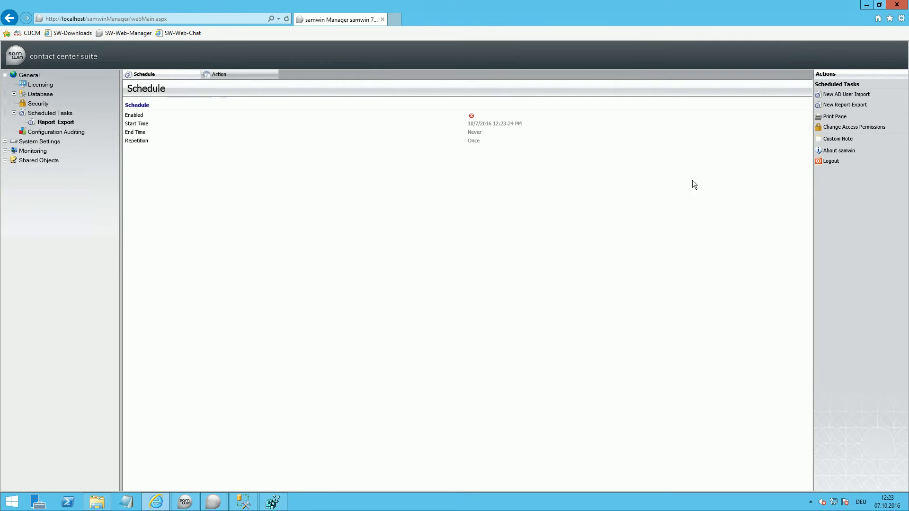
Step: Check the recurrence options in the Report Export task's schedule and save it with the repetition Once
{"action": "left_click", "coordinate": [832, 96]}
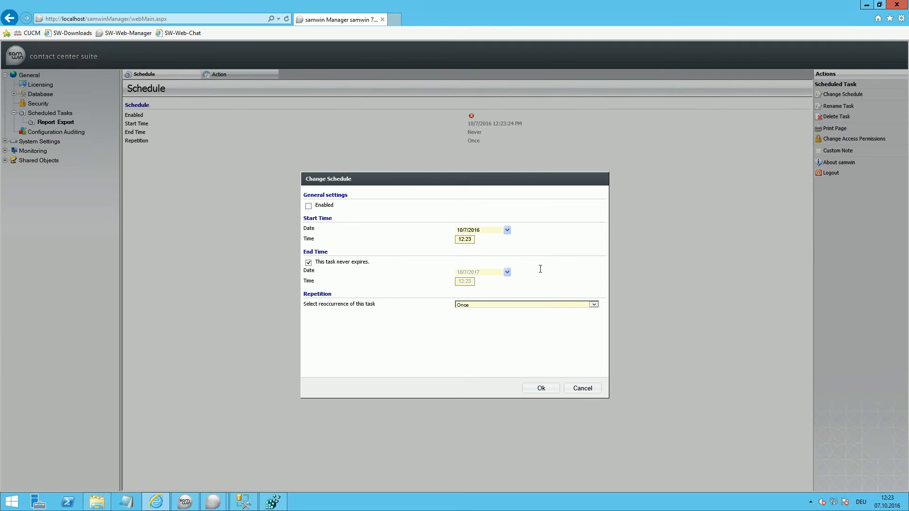
{"action": "left_click", "coordinate": [544, 304]}
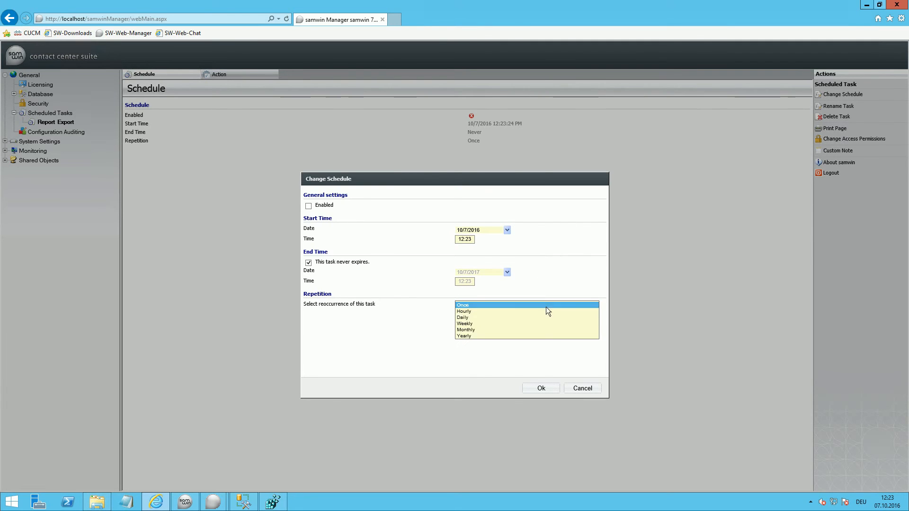
{"action": "left_click", "coordinate": [552, 352]}
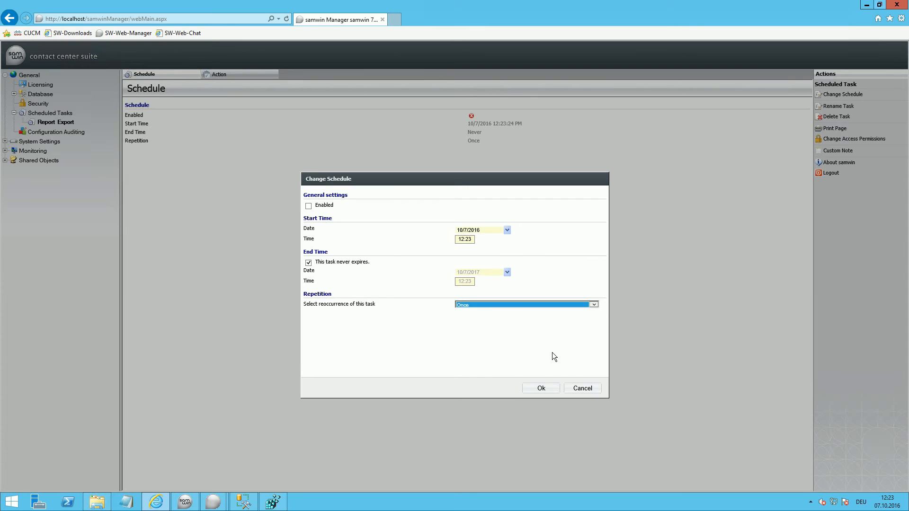
{"action": "left_click", "coordinate": [540, 388]}
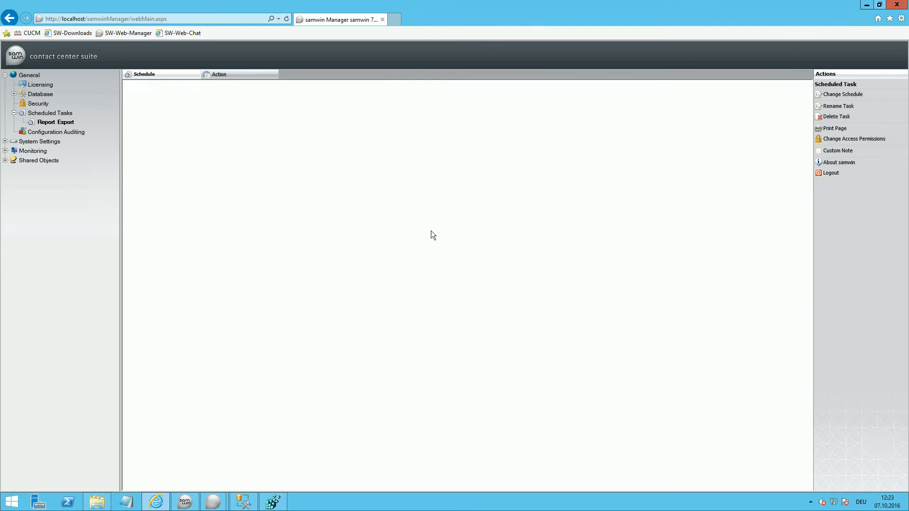
Step: Set the Report Export task's action to send the Agent Detail report as pdf through the Report E-Mail Connector
{"action": "left_click", "coordinate": [262, 78]}
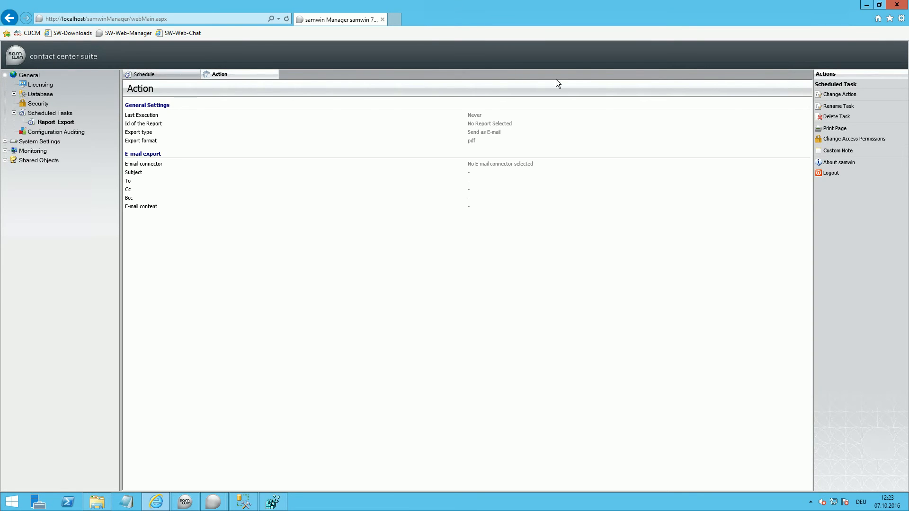
{"action": "left_click", "coordinate": [848, 94]}
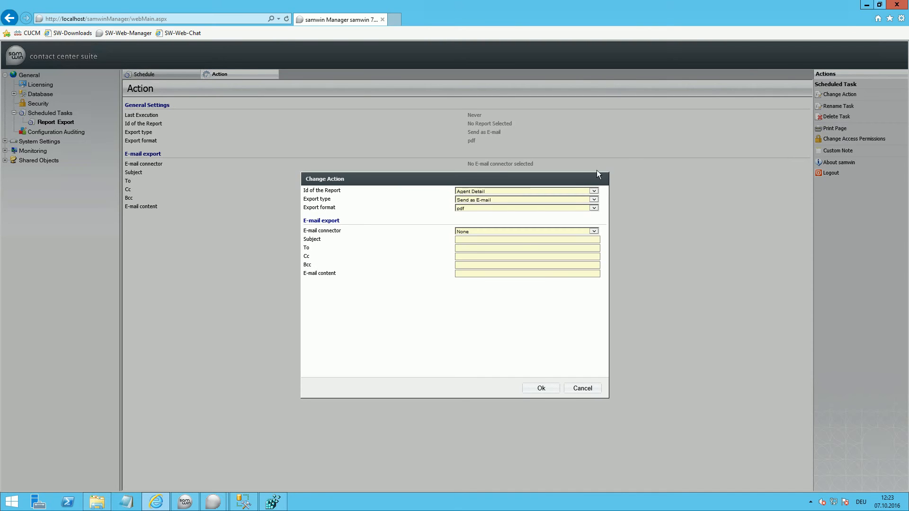
{"action": "left_click", "coordinate": [595, 209]}
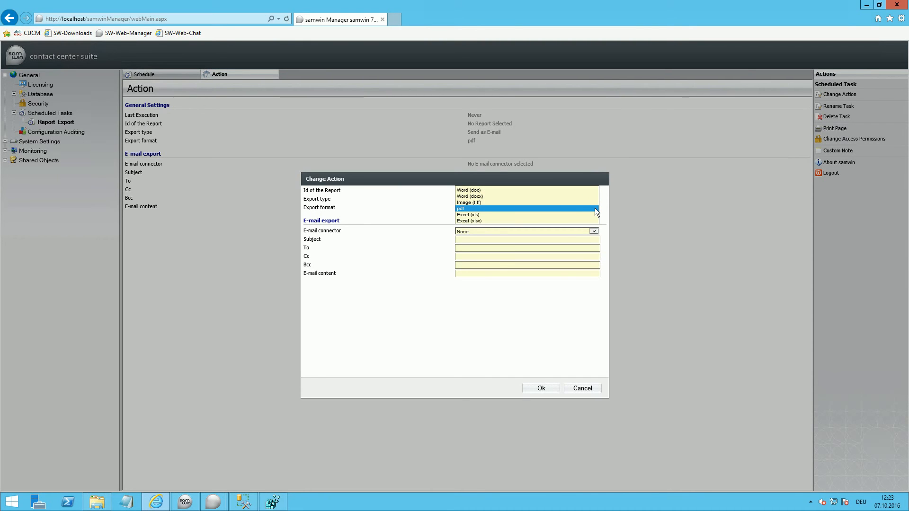
{"action": "left_click", "coordinate": [595, 208]}
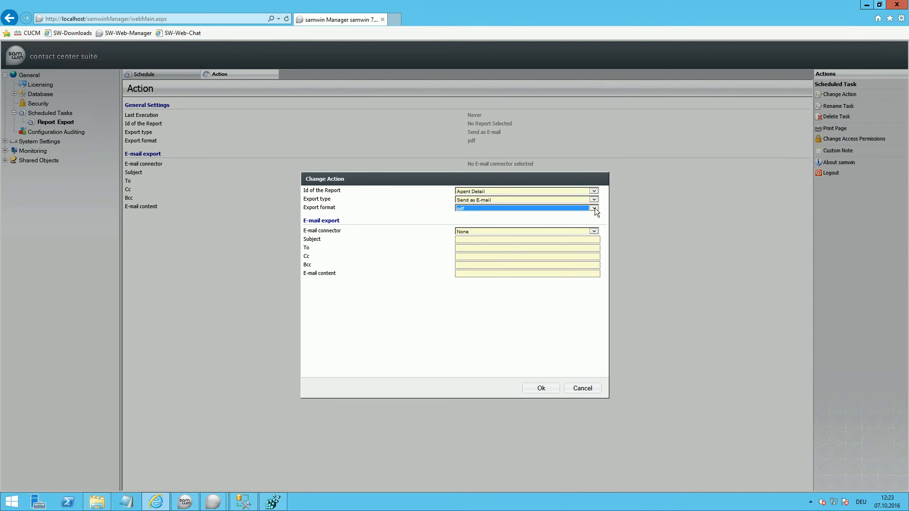
{"action": "left_click", "coordinate": [593, 231]}
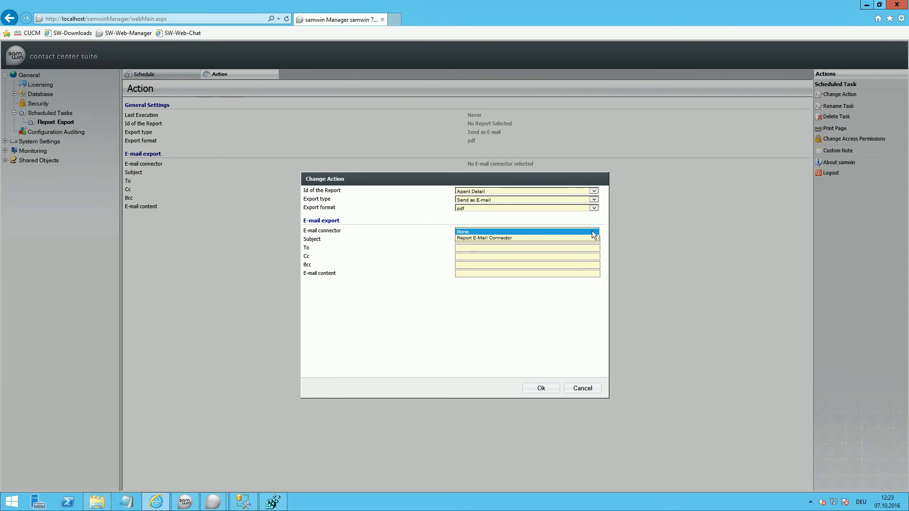
{"action": "left_click", "coordinate": [589, 238]}
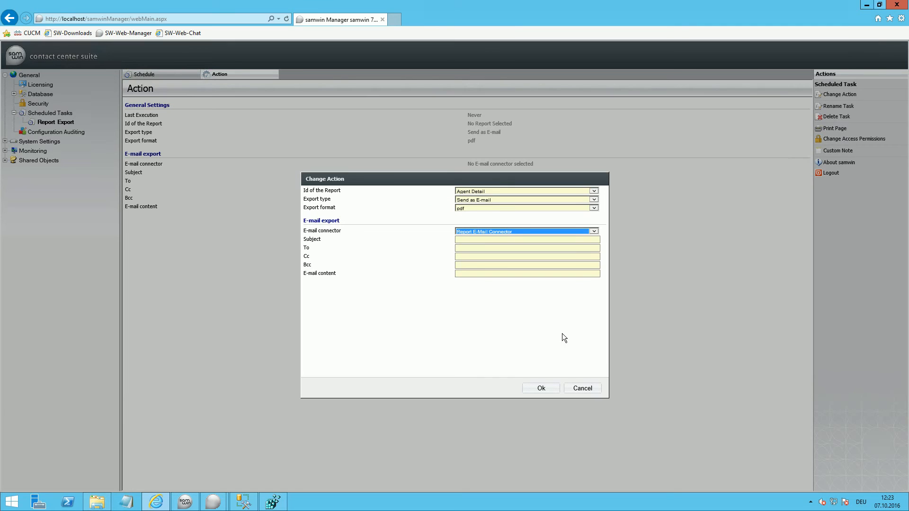
{"action": "left_click", "coordinate": [541, 386]}
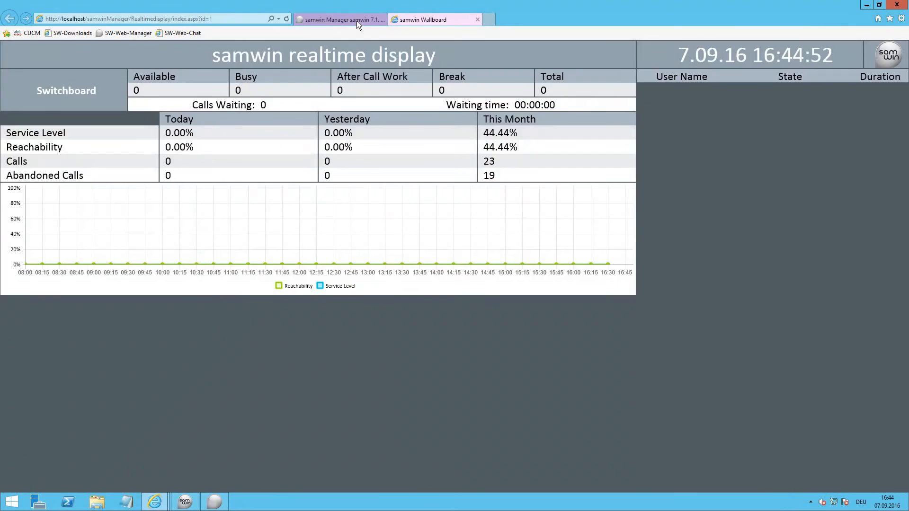
Step: Add 'showCustomOffline': true after maxPosition in the SkillUserList of the real time display's main configuration, and reload the samwin Wallboard
{"action": "left_click", "coordinate": [356, 21]}
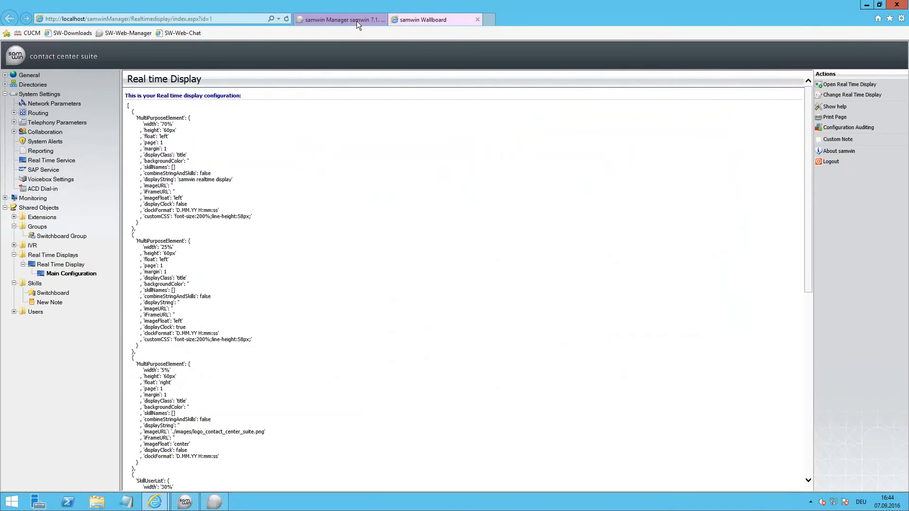
{"action": "left_click", "coordinate": [831, 96]}
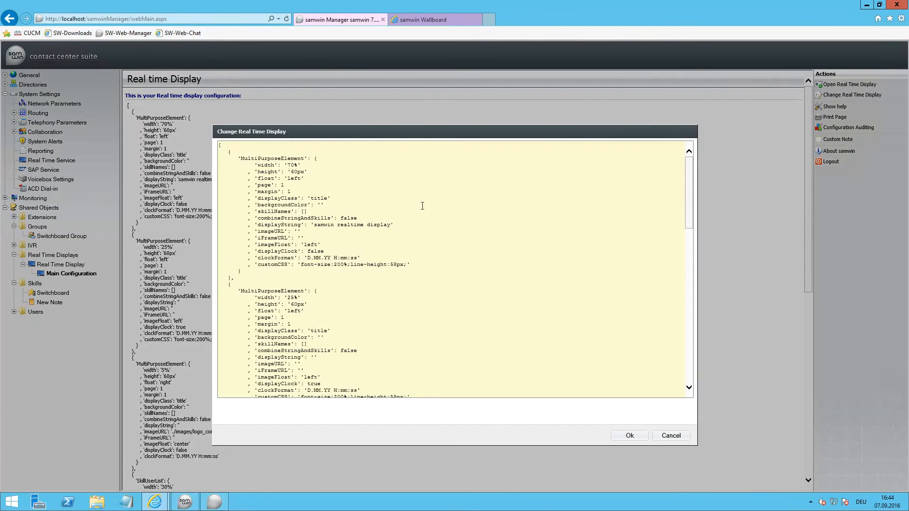
{"action": "scroll", "coordinate": [423, 206], "scroll_direction": "down", "scroll_amount": 10}
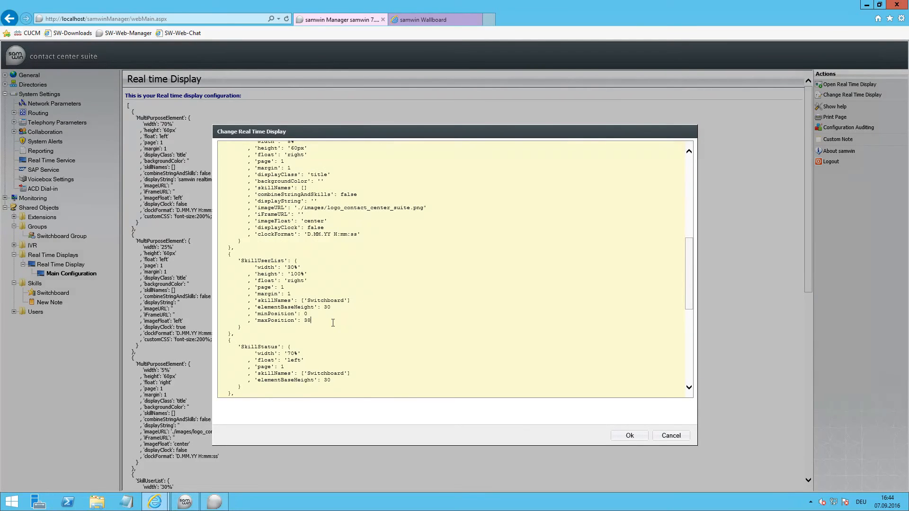
{"action": "type", "text": ", 'showCustomOffline': true"}
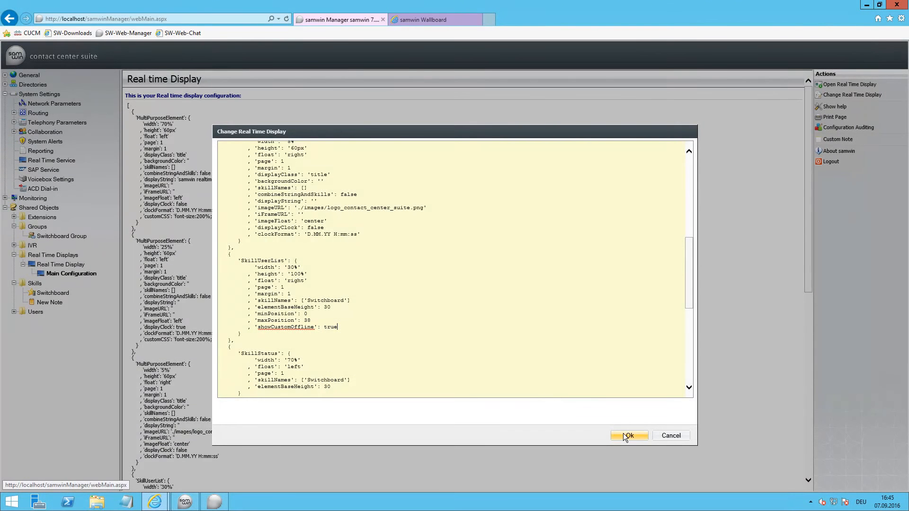
{"action": "left_click", "coordinate": [627, 435]}
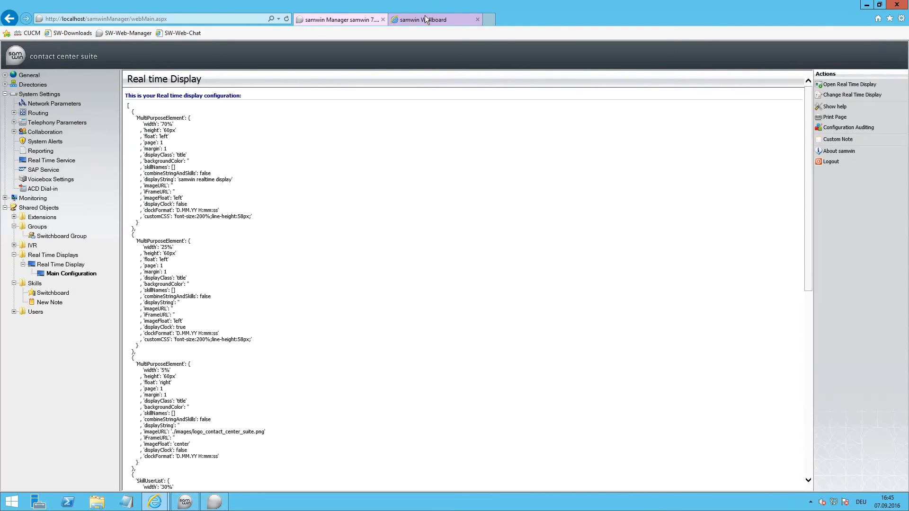
{"action": "left_click", "coordinate": [425, 19]}
{"action": "left_click", "coordinate": [287, 18]}
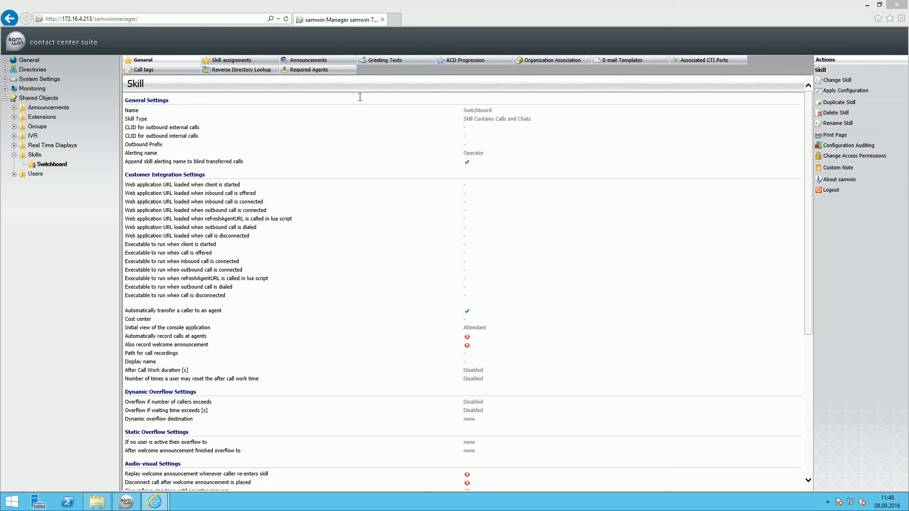
Step: Follow the Switchboard skill's announcement for calls waiting at an operator to its Announcement IVR flow and open the flow's designer
{"action": "left_click", "coordinate": [338, 61]}
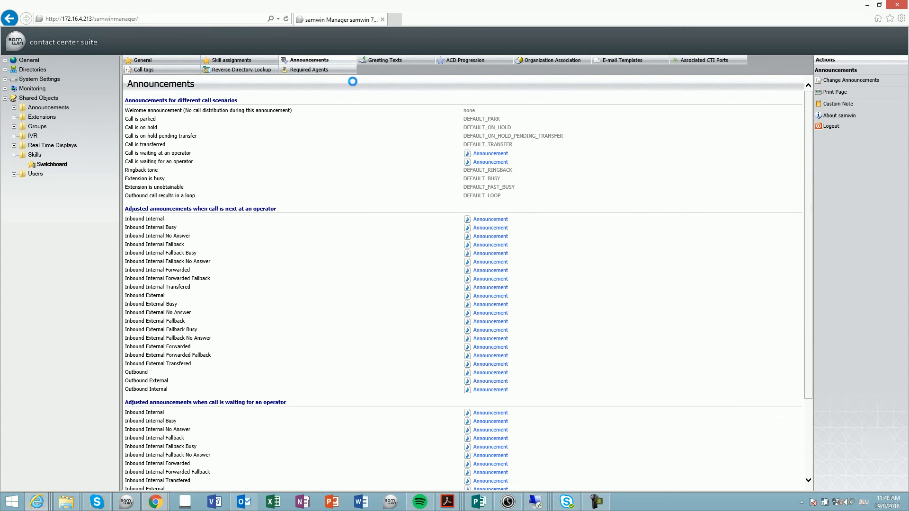
{"action": "left_click", "coordinate": [493, 154]}
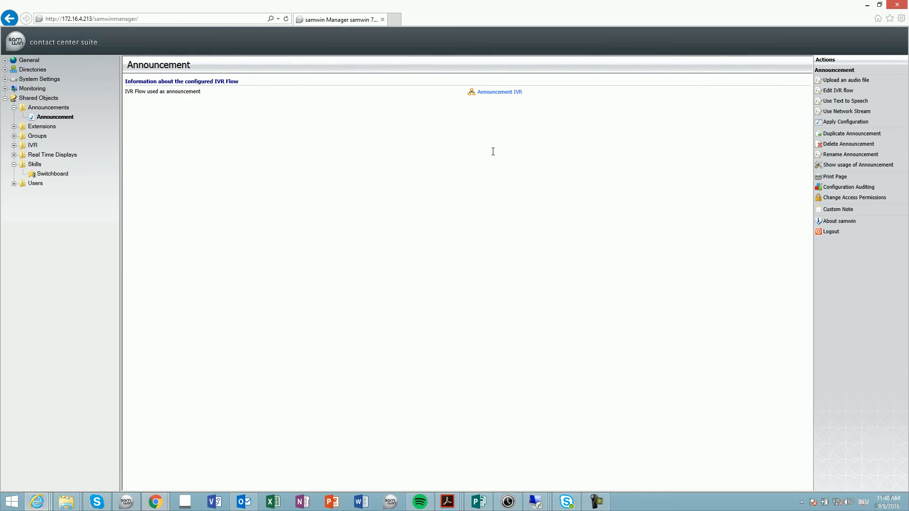
{"action": "left_click", "coordinate": [493, 92]}
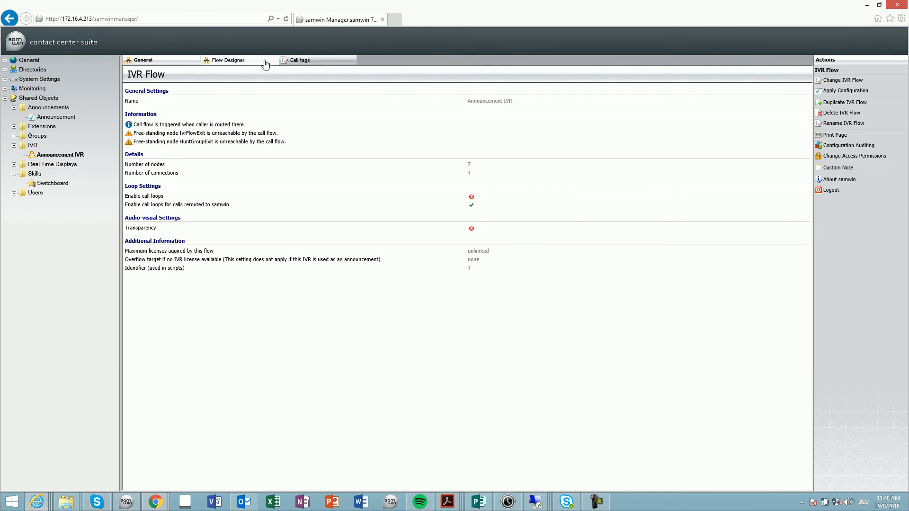
{"action": "left_click", "coordinate": [265, 63]}
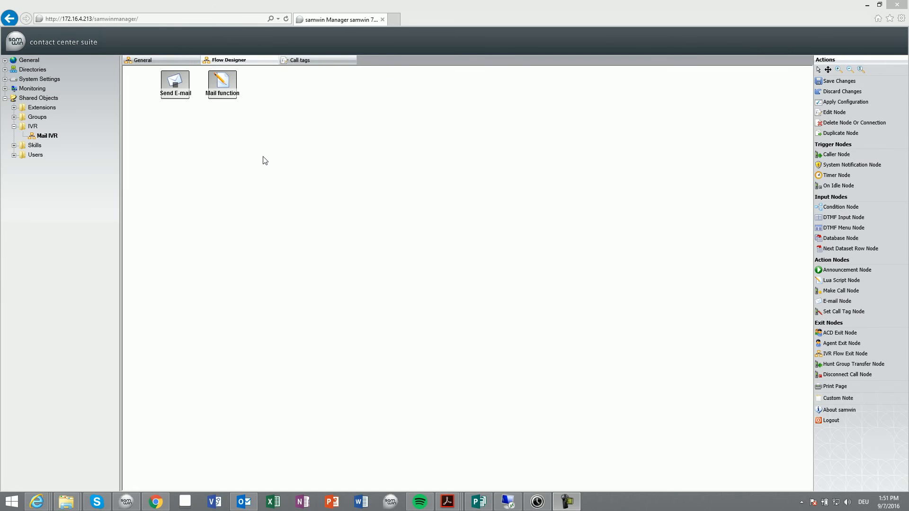
Step: Examine the e-mail properties of the Send E-mail node and the sendMail script of the Mail function node in Mail IVR
{"action": "double_click", "coordinate": [188, 103]}
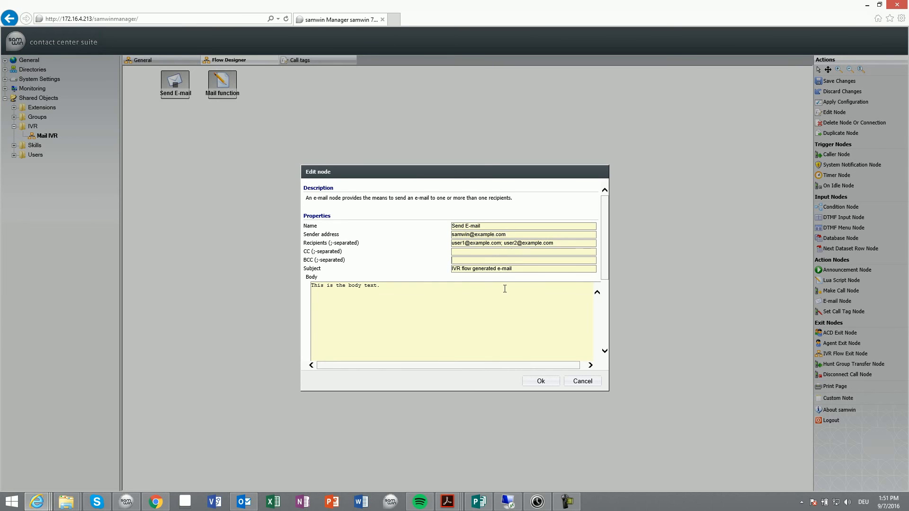
{"action": "left_click", "coordinate": [537, 382]}
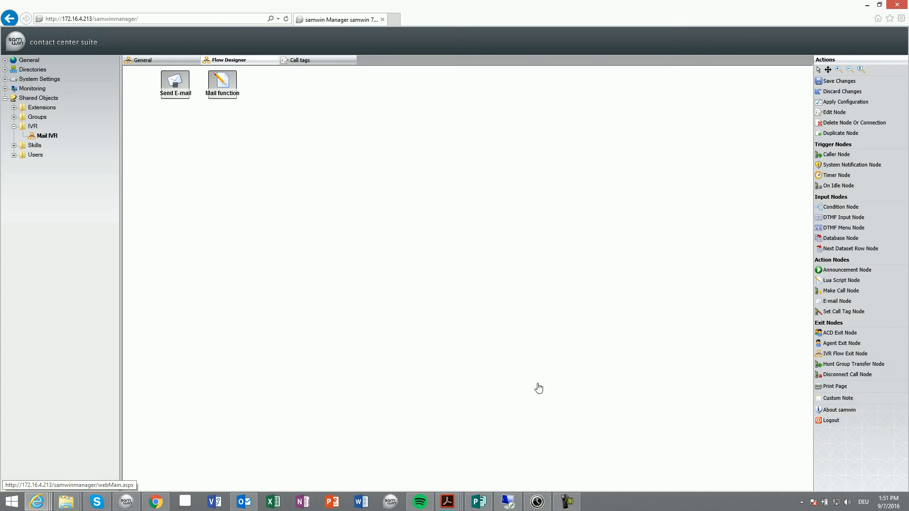
{"action": "double_click", "coordinate": [231, 94]}
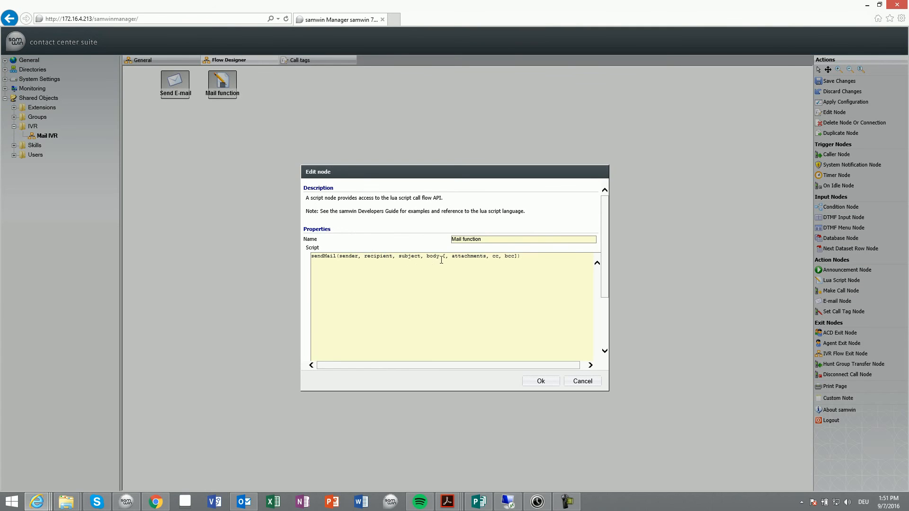
{"action": "left_click_drag", "start_coordinate": [489, 257], "coordinate": [521, 269]}
{"action": "left_click", "coordinate": [524, 279]}
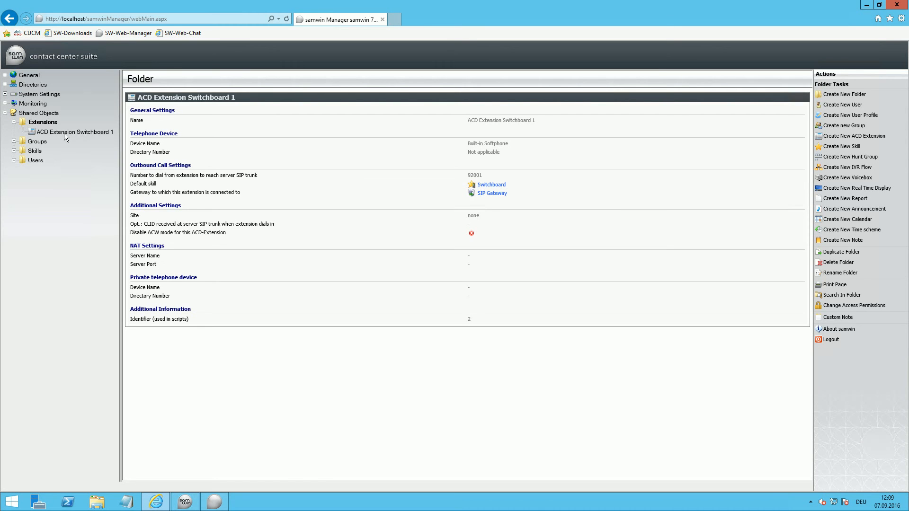
Step: Disable ACW mode for the extension ACD Extension Switchboard 1 and apply the configuration
{"action": "left_click", "coordinate": [64, 133]}
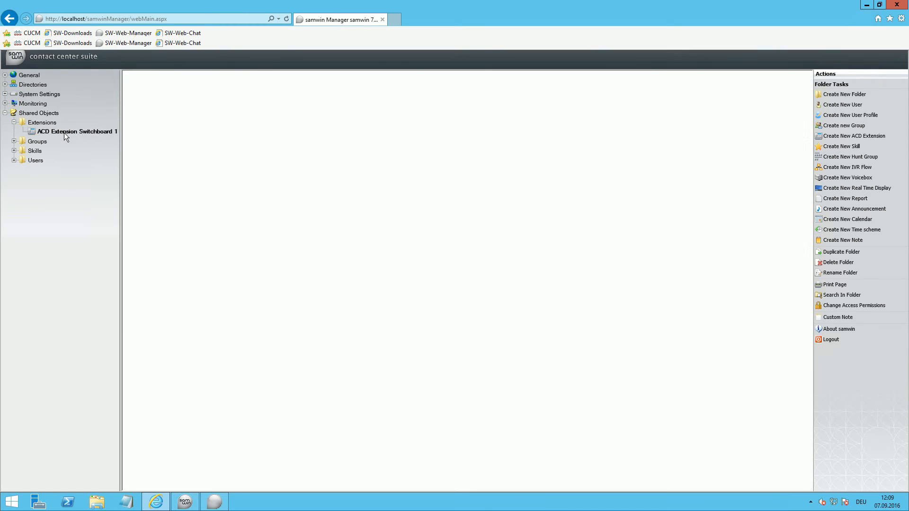
{"action": "left_click", "coordinate": [865, 96]}
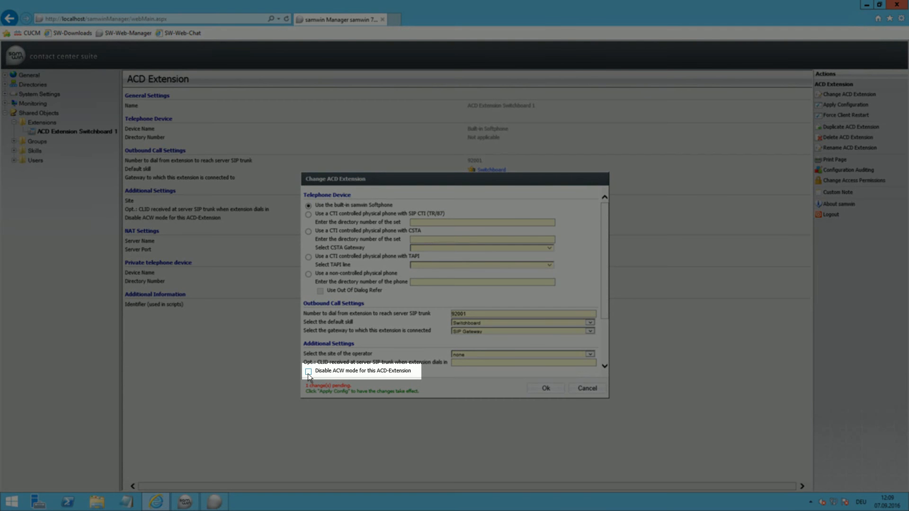
{"action": "left_click", "coordinate": [308, 372]}
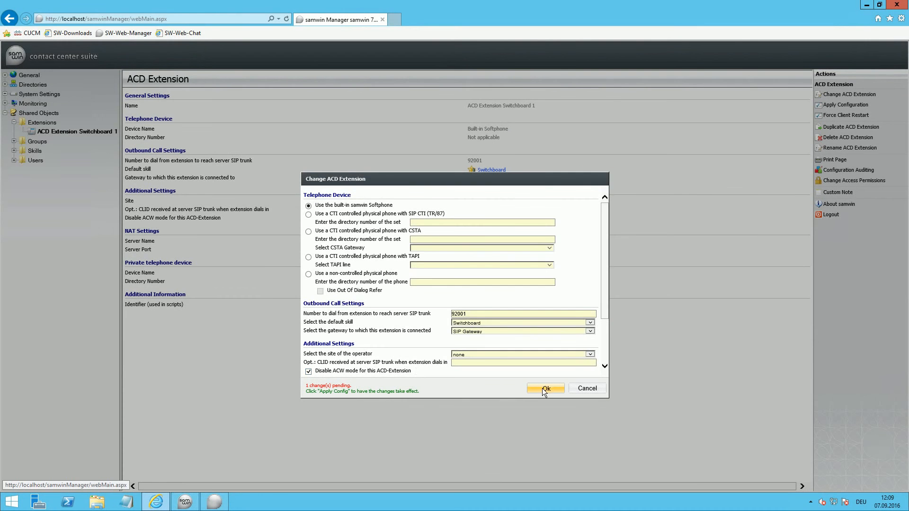
{"action": "left_click", "coordinate": [544, 389]}
{"action": "left_click", "coordinate": [840, 105]}
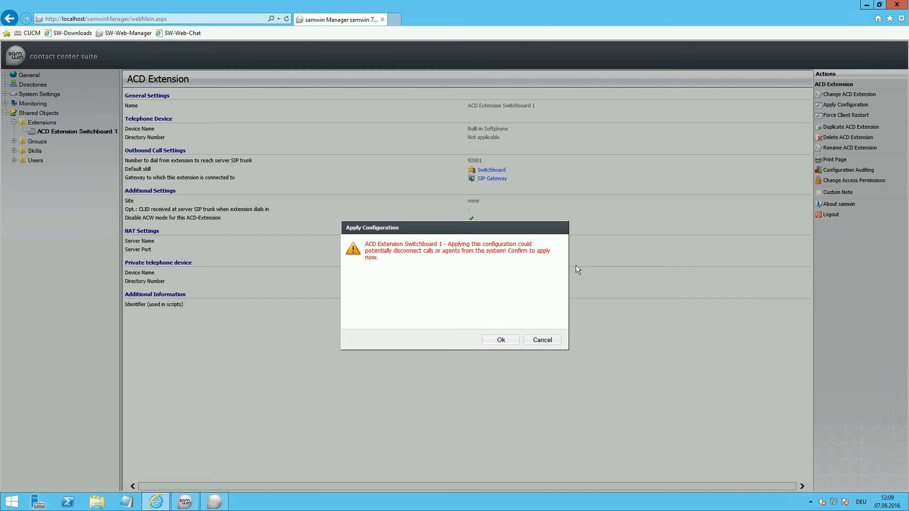
{"action": "left_click", "coordinate": [509, 341]}
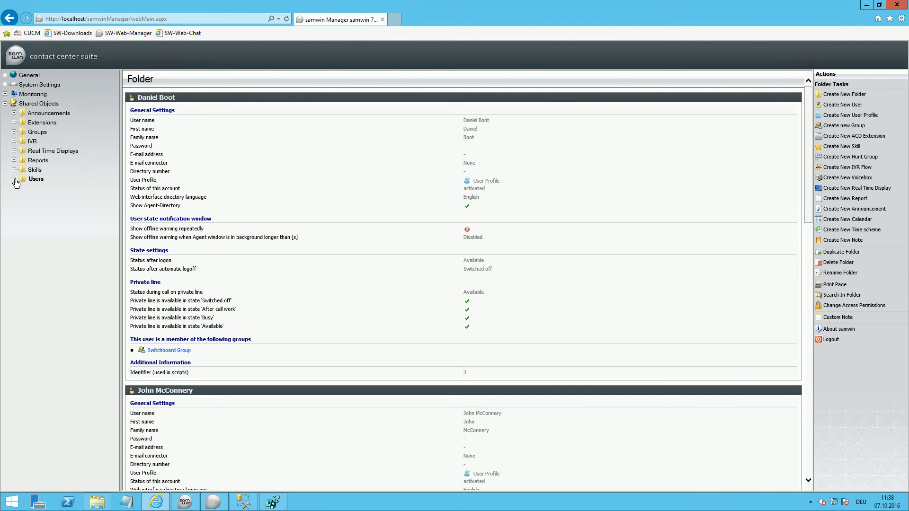
Step: Add the custom note "This is a note" to the Switchboard user
{"action": "left_click", "coordinate": [53, 217]}
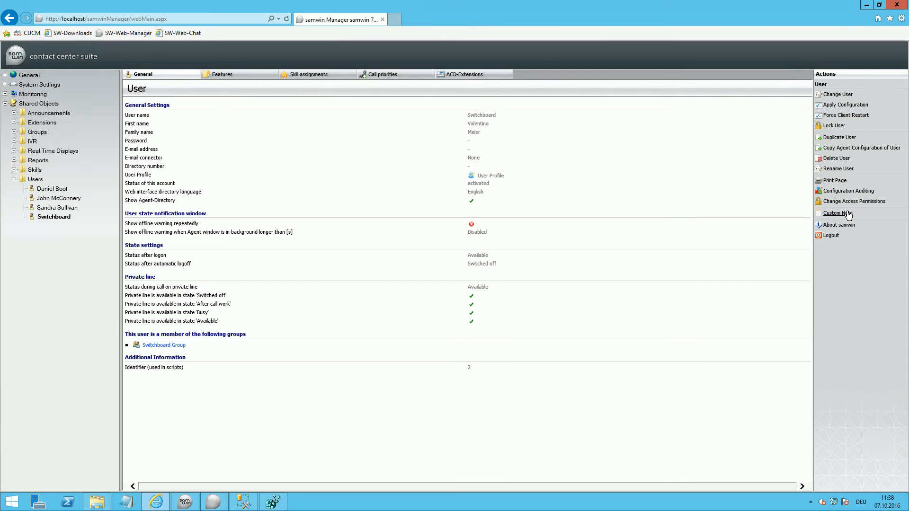
{"action": "left_click", "coordinate": [862, 214]}
{"action": "left_click_drag", "start_coordinate": [522, 227], "coordinate": [195, 168]}
{"action": "type", "text": "This is a note"}
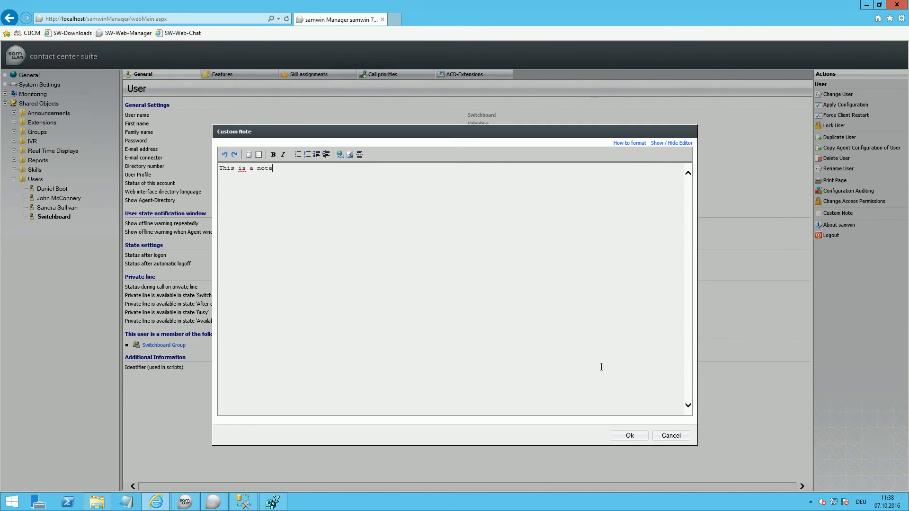
{"action": "left_click", "coordinate": [617, 433]}
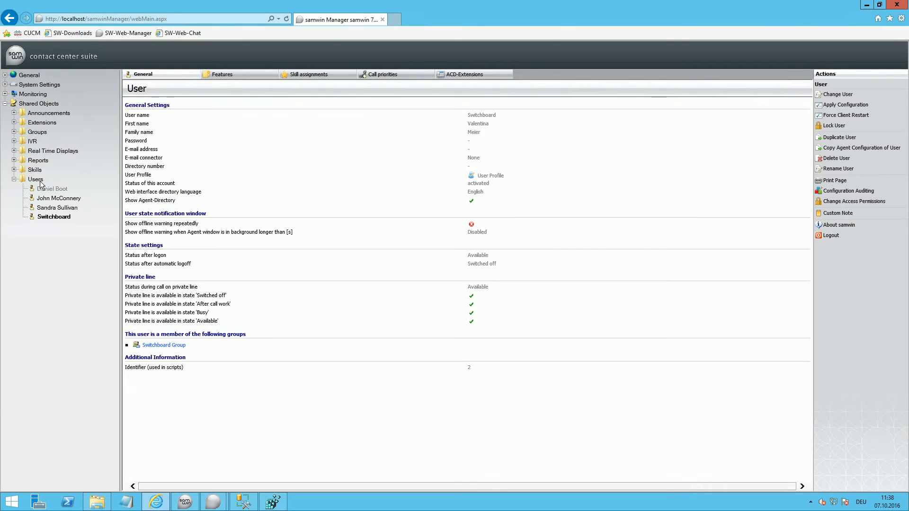
Step: Create a new note in the Users folder
{"action": "left_click", "coordinate": [36, 179]}
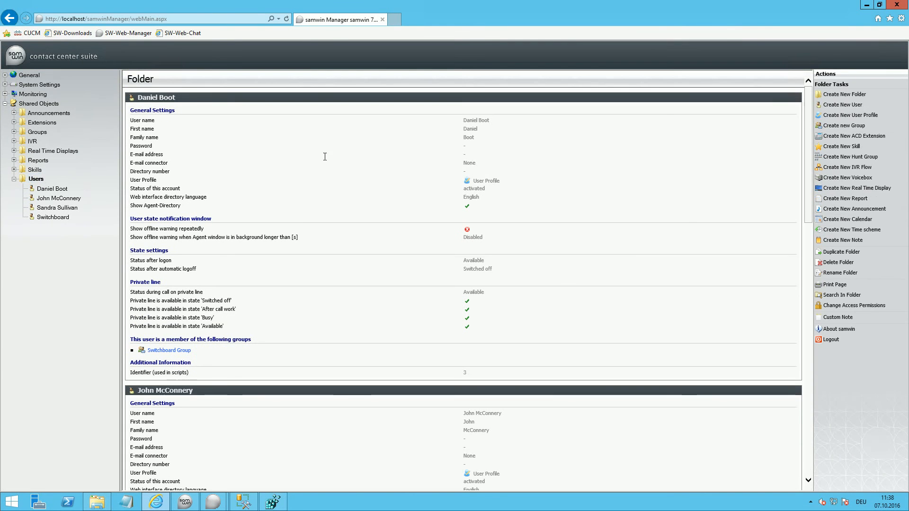
{"action": "left_click", "coordinate": [850, 241]}
{"action": "left_click", "coordinate": [493, 339]}
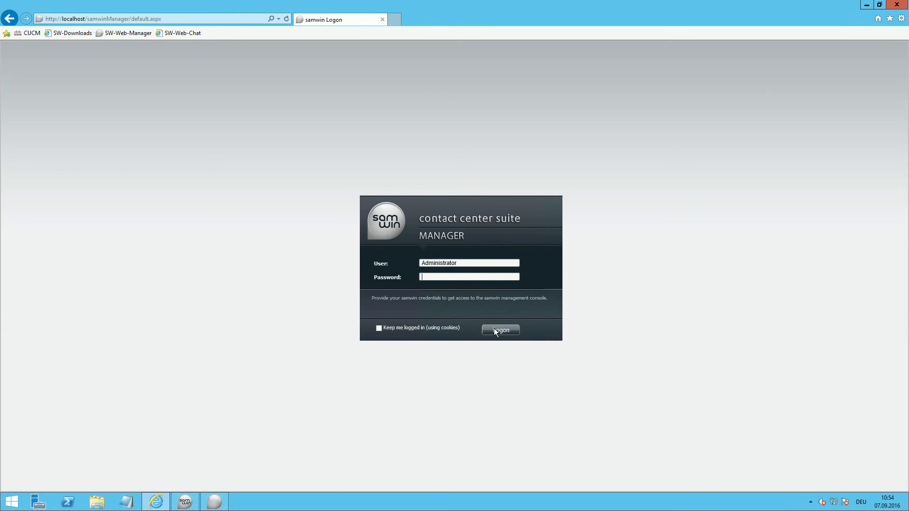
Step: Log in to samwin Manager and display the IMAP E-Mail Connector under the collaboration settings for social networks
{"action": "left_click", "coordinate": [501, 330]}
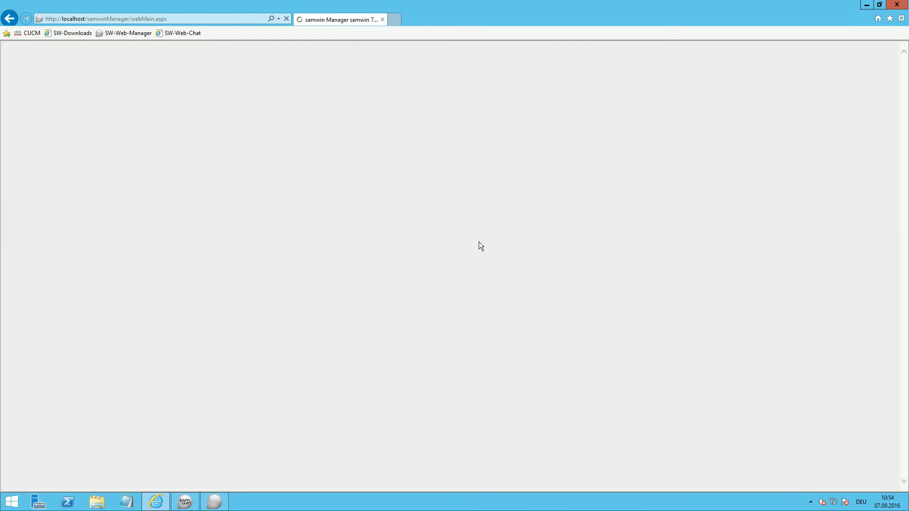
{"action": "left_click", "coordinate": [39, 94]}
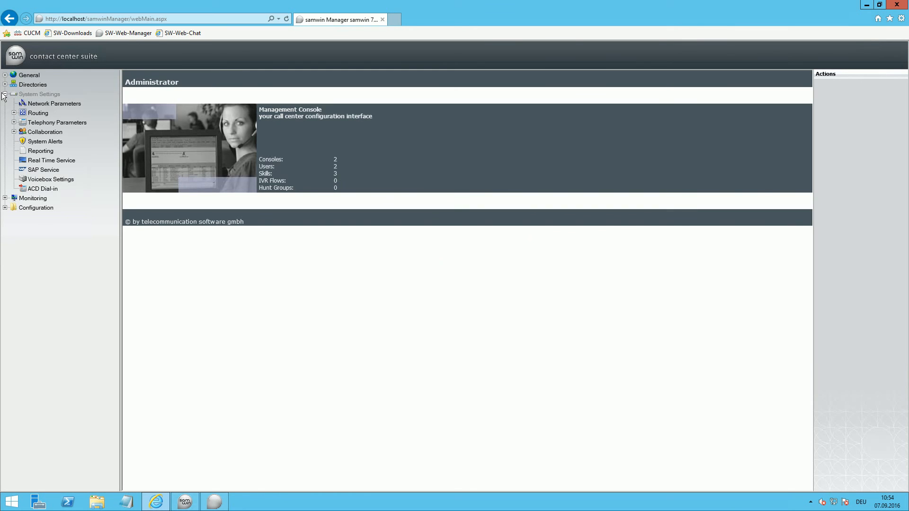
{"action": "left_click", "coordinate": [14, 132]}
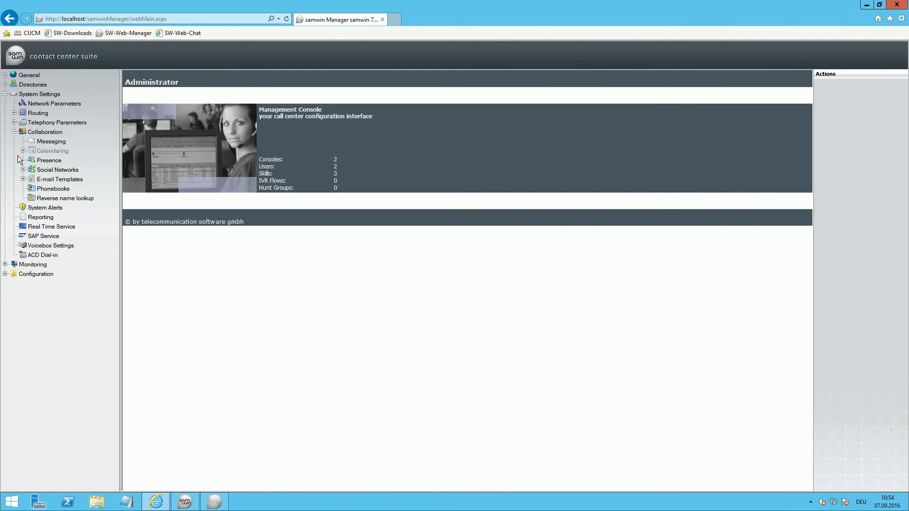
{"action": "left_click", "coordinate": [23, 169]}
{"action": "left_click", "coordinate": [52, 180]}
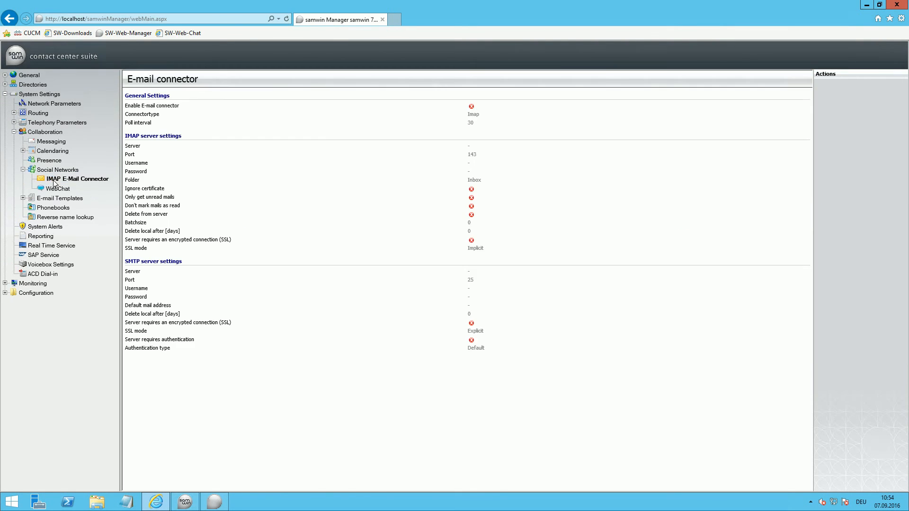
Step: Check the POP3 and IMAP connector types in the IMAP E-Mail Connector's settings, and close them without saving
{"action": "left_click", "coordinate": [851, 94]}
{"action": "left_click", "coordinate": [471, 232]}
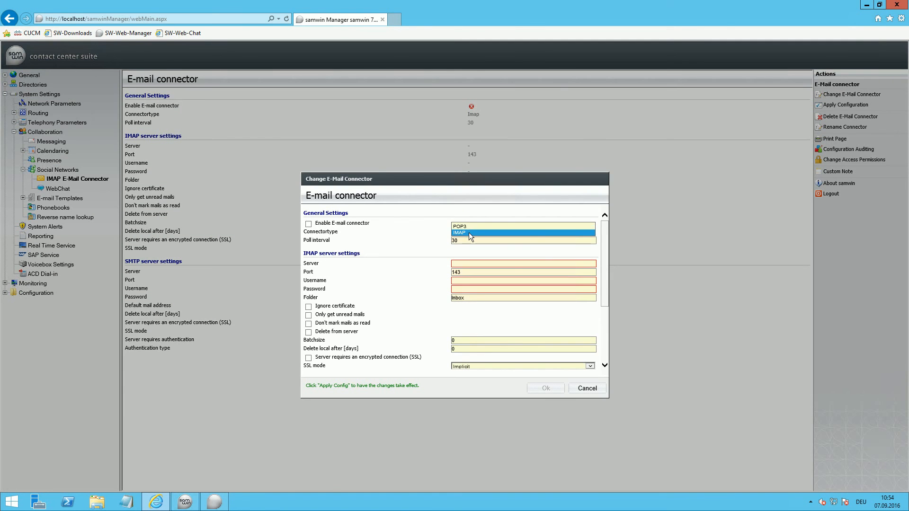
{"action": "left_click", "coordinate": [473, 233]}
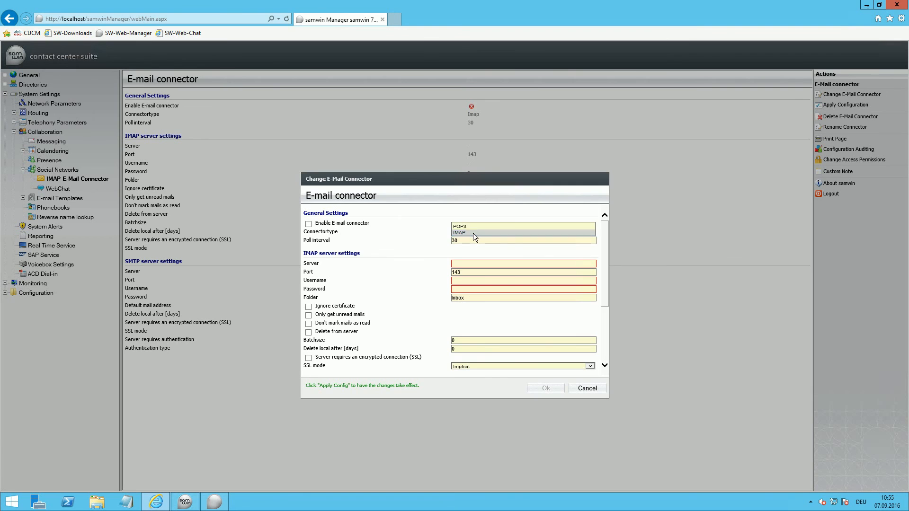
{"action": "left_click", "coordinate": [581, 388]}
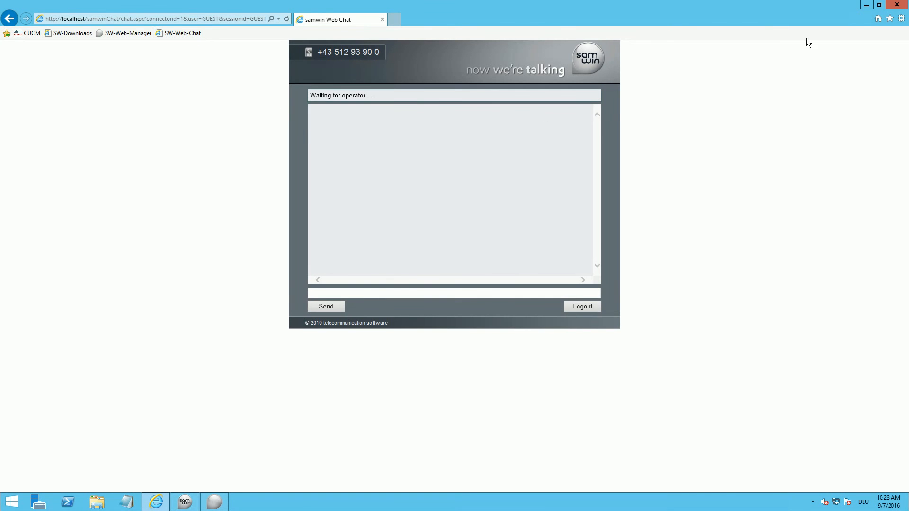
Step: Make German (Austria) the primary language through the browser's language preferences
{"action": "left_click", "coordinate": [902, 19]}
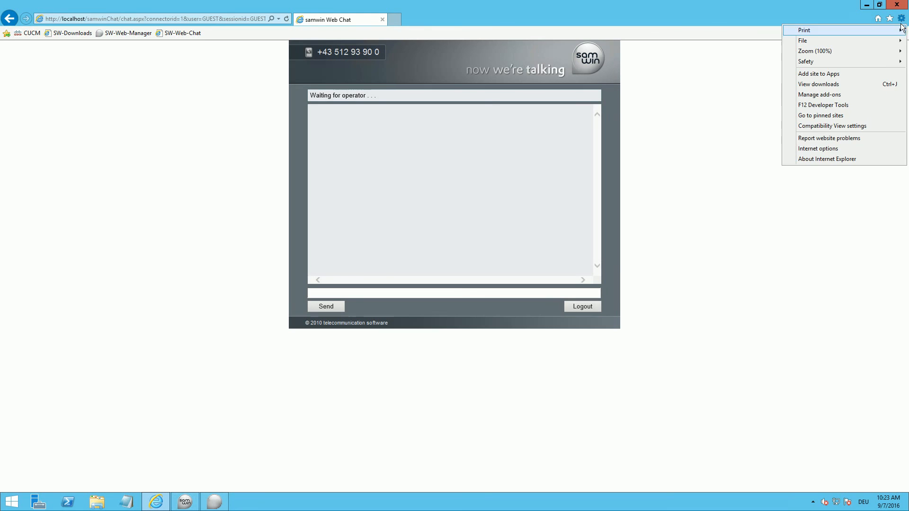
{"action": "left_click", "coordinate": [822, 148]}
{"action": "left_click", "coordinate": [76, 221]}
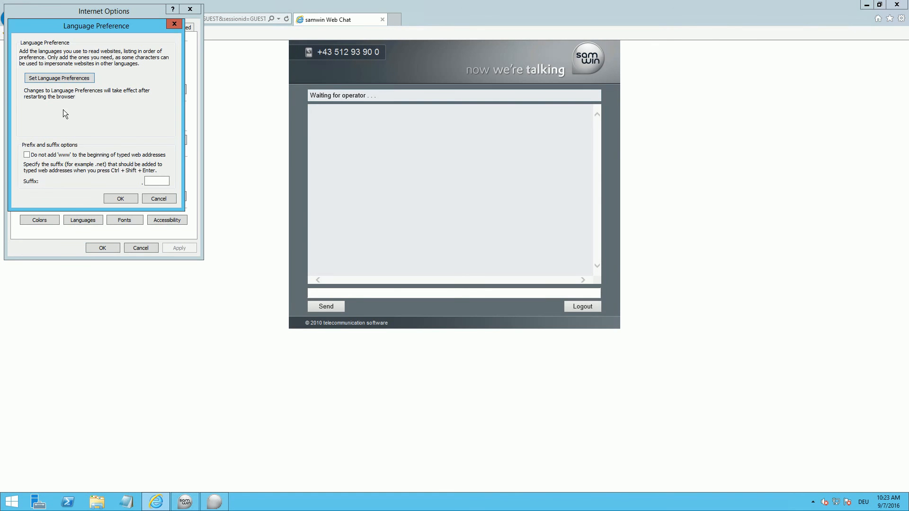
{"action": "left_click", "coordinate": [49, 78]}
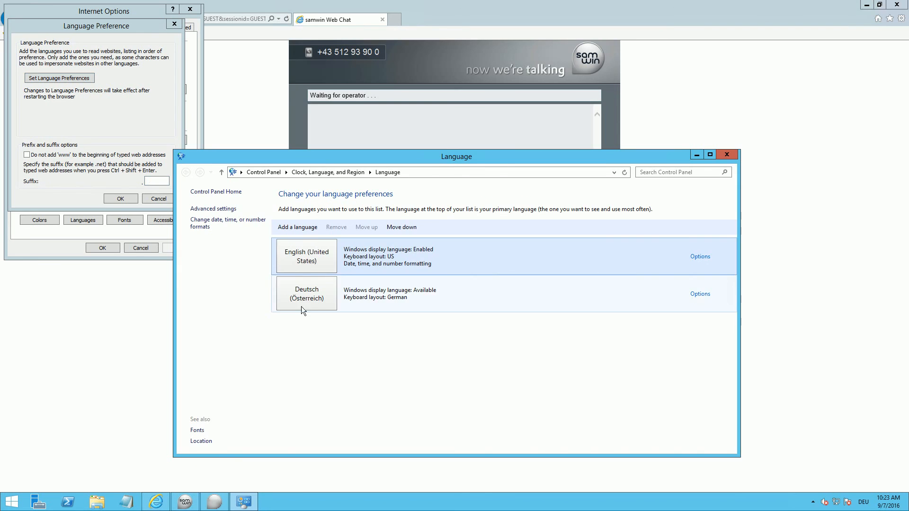
{"action": "left_click", "coordinate": [306, 303]}
{"action": "double_click", "coordinate": [305, 303]}
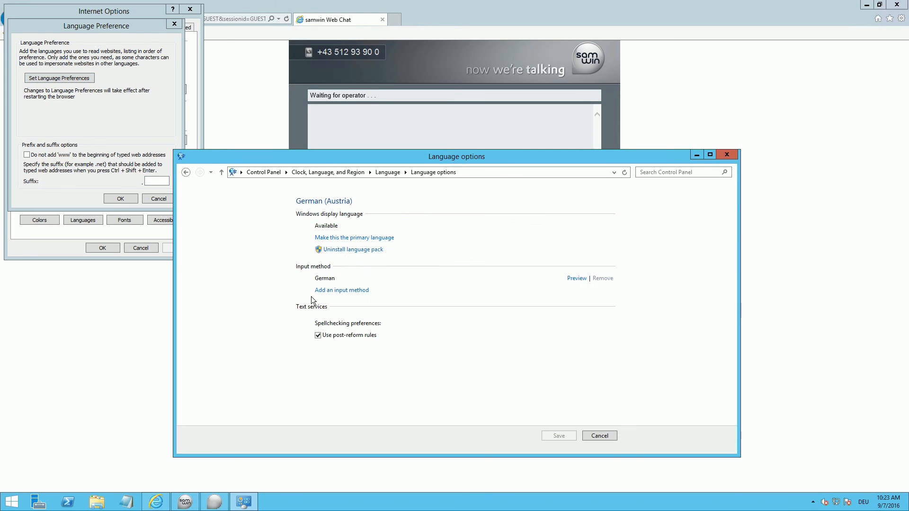
{"action": "left_click", "coordinate": [336, 238]}
{"action": "left_click", "coordinate": [496, 263]}
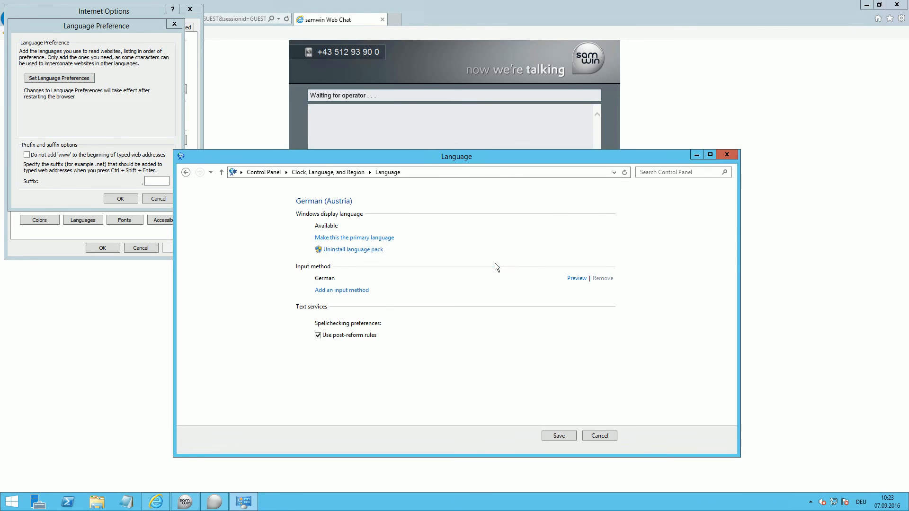
Step: Close the language preferences and internet options, and load the samwin Web Chat again to check its display language
{"action": "left_click", "coordinate": [726, 155]}
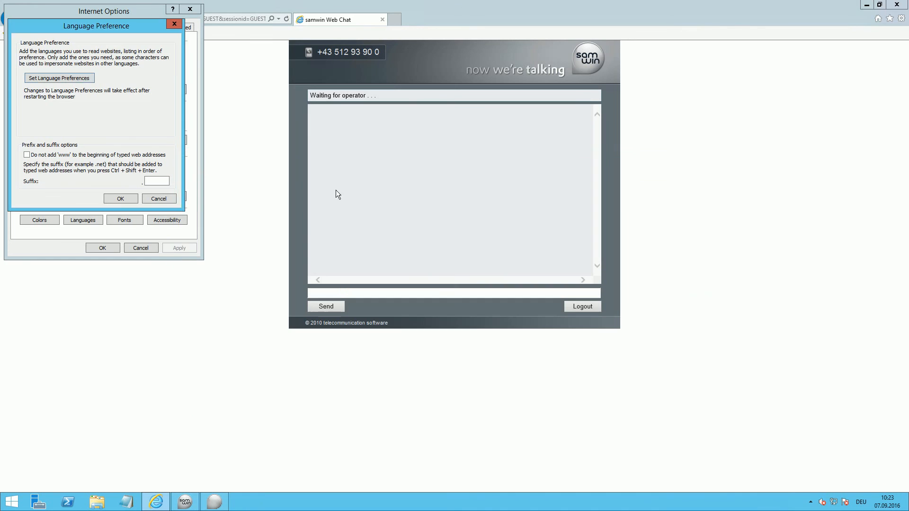
{"action": "left_click", "coordinate": [111, 203]}
{"action": "left_click", "coordinate": [103, 249]}
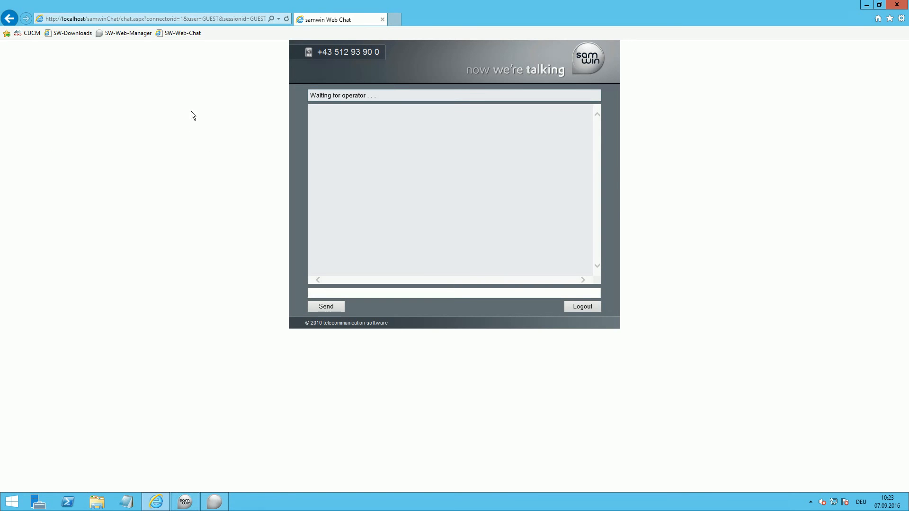
{"action": "left_click", "coordinate": [165, 34]}
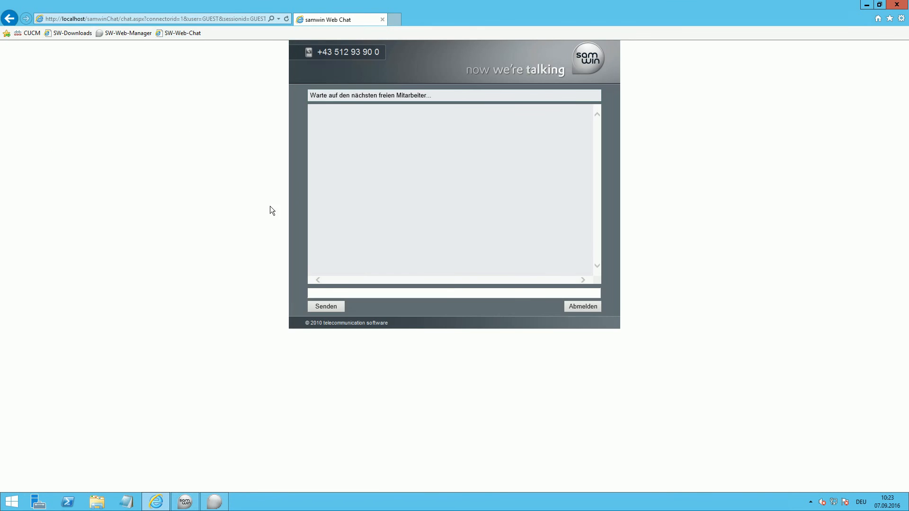